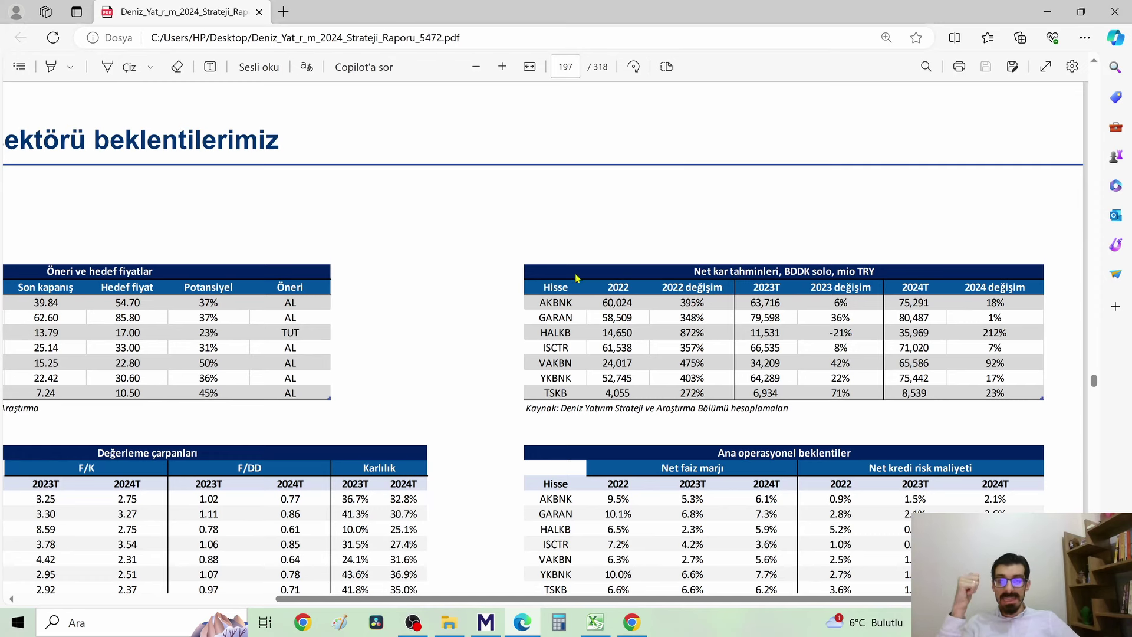
Examine the 2022–2024 net profit forecasts and net interest margin expectations for the banks, focusing on VAKBN and YKBNK.
{"action": "left_click_drag", "start_coordinate": [543, 364], "coordinate": [912, 362]}
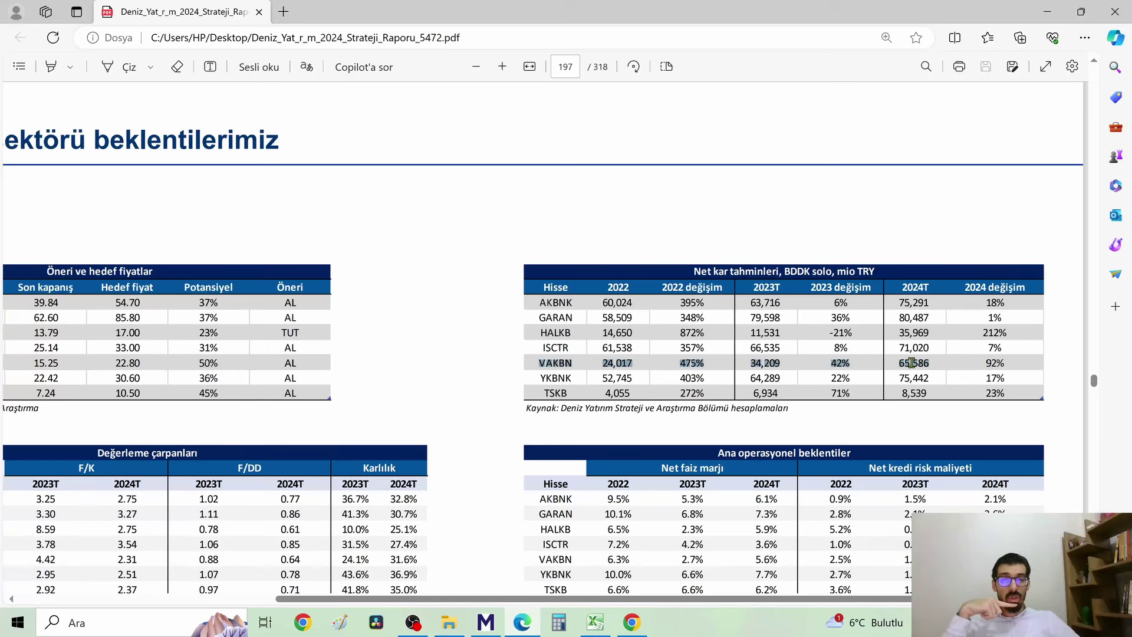
{"action": "left_click", "coordinate": [908, 344]}
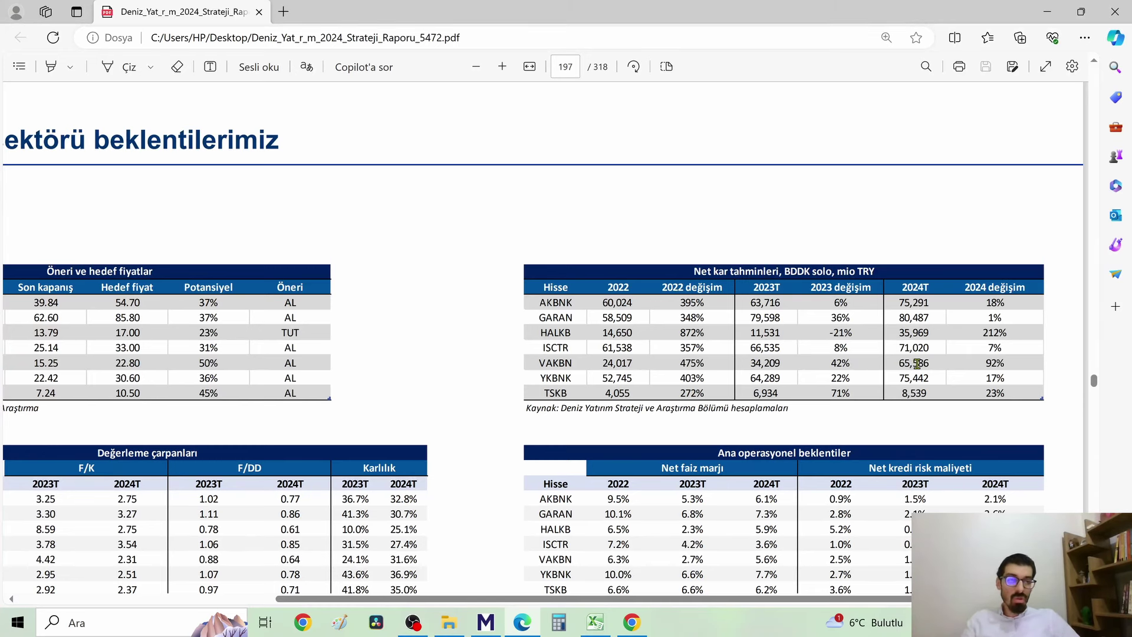
{"action": "left_click_drag", "start_coordinate": [918, 364], "coordinate": [912, 364]}
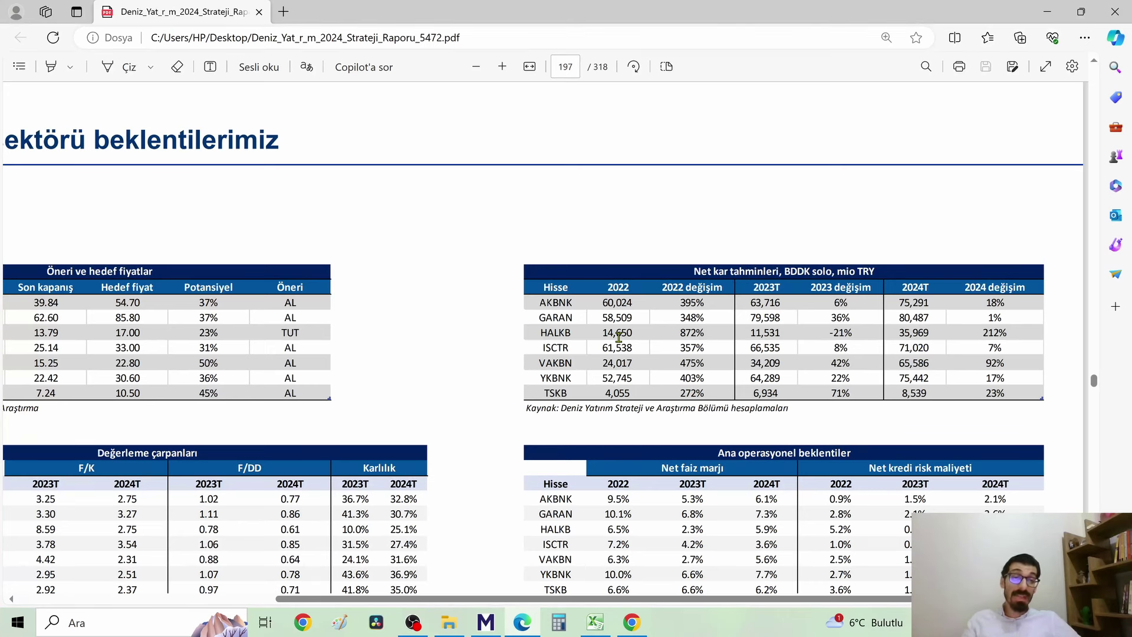
{"action": "scroll", "coordinate": [470, 342], "scroll_direction": "down", "scroll_amount": 3}
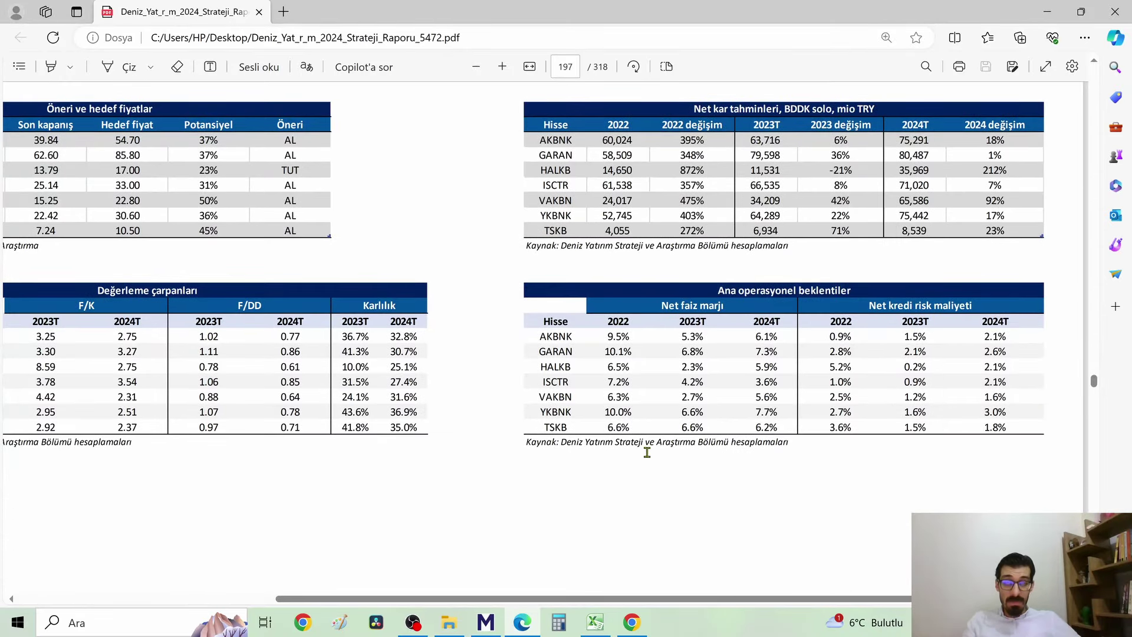
{"action": "left_click_drag", "start_coordinate": [543, 412], "coordinate": [653, 409]}
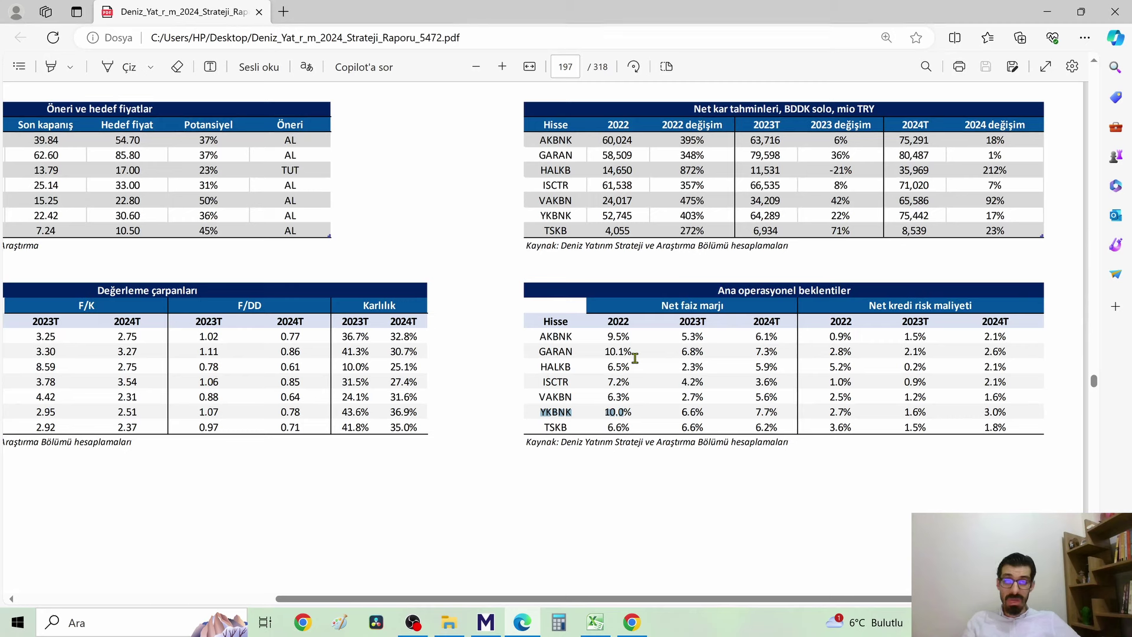
{"action": "left_click", "coordinate": [676, 313]}
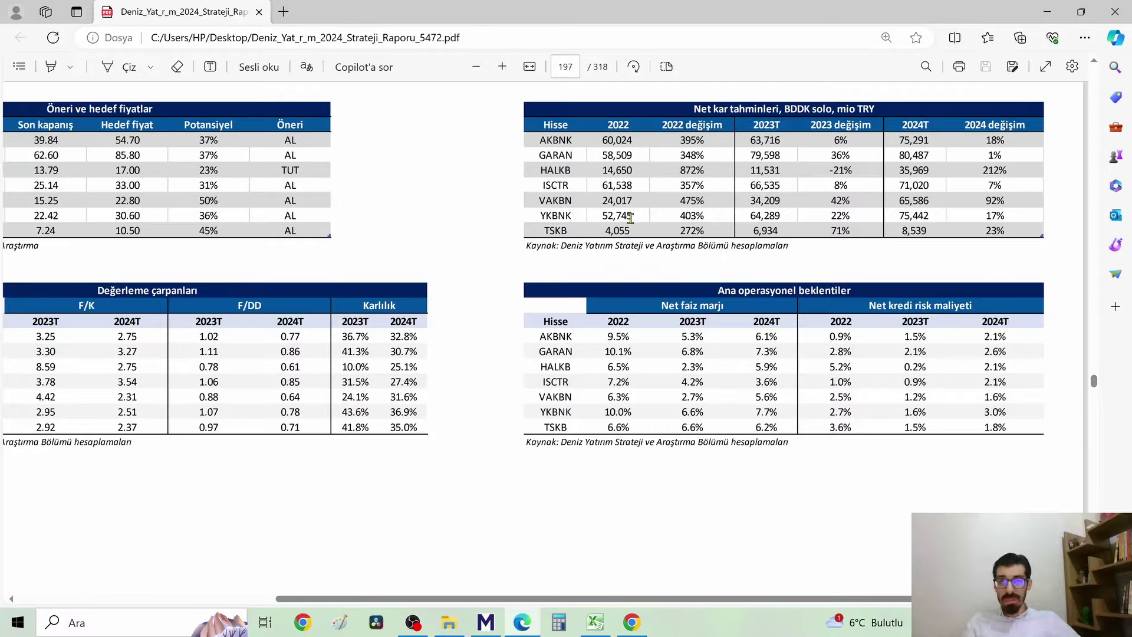
Look through the detailed bank income and balance sheet forecast tables on pages 198 and 199.
{"action": "scroll", "coordinate": [423, 341], "scroll_direction": "down", "scroll_amount": 1}
{"action": "scroll", "coordinate": [424, 340], "scroll_direction": "down", "scroll_amount": 10}
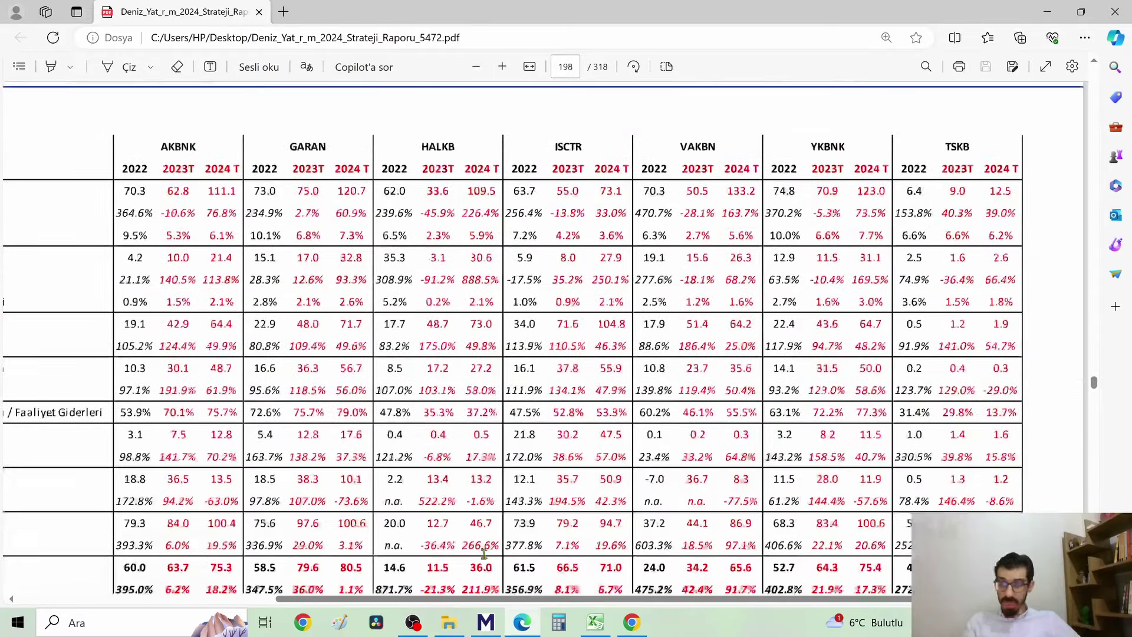
{"action": "left_click_drag", "start_coordinate": [566, 605], "coordinate": [365, 605]}
{"action": "scroll", "coordinate": [450, 295], "scroll_direction": "down", "scroll_amount": 10}
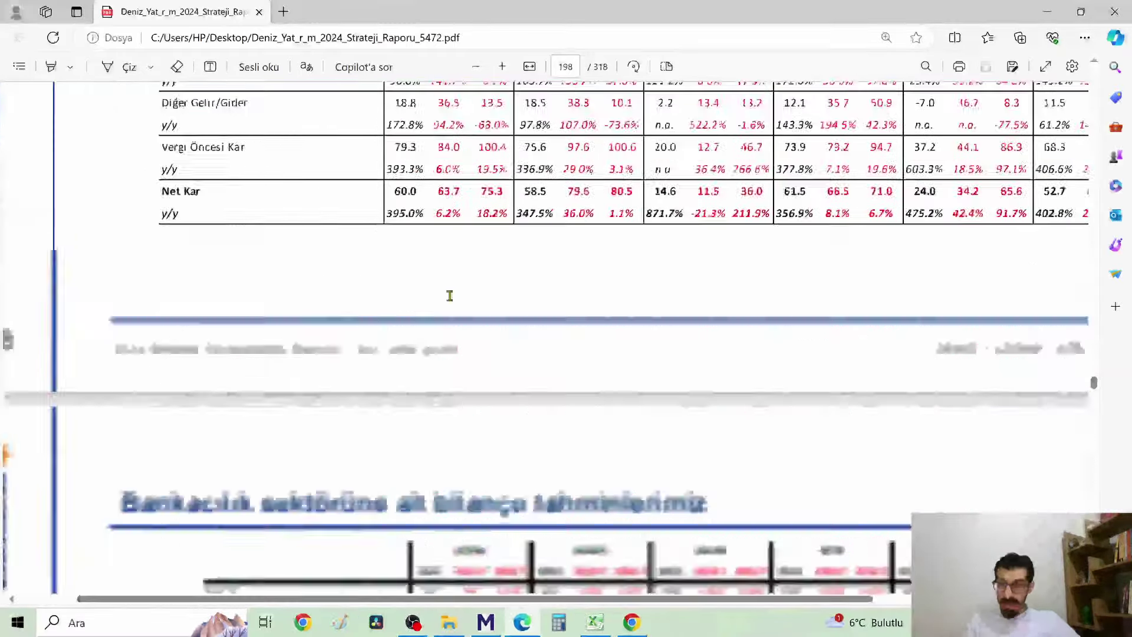
{"action": "scroll", "coordinate": [402, 336], "scroll_direction": "down", "scroll_amount": 15}
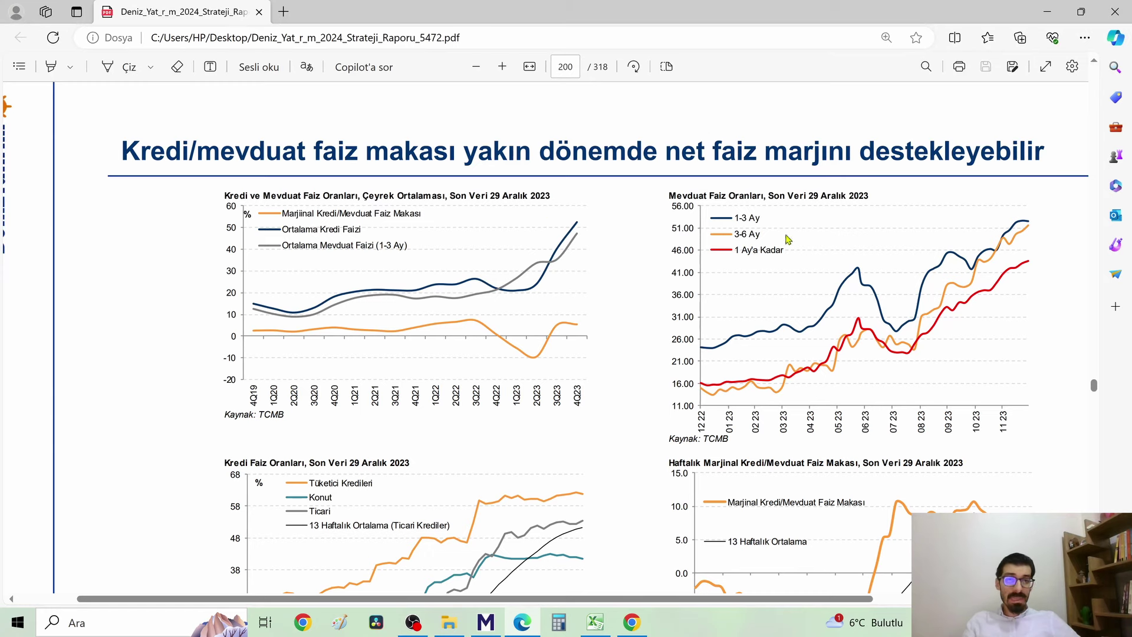
Examine the loan and deposit interest rate charts and the marginal rate spread on page 200.
{"action": "scroll", "coordinate": [587, 221], "scroll_direction": "down", "scroll_amount": 3}
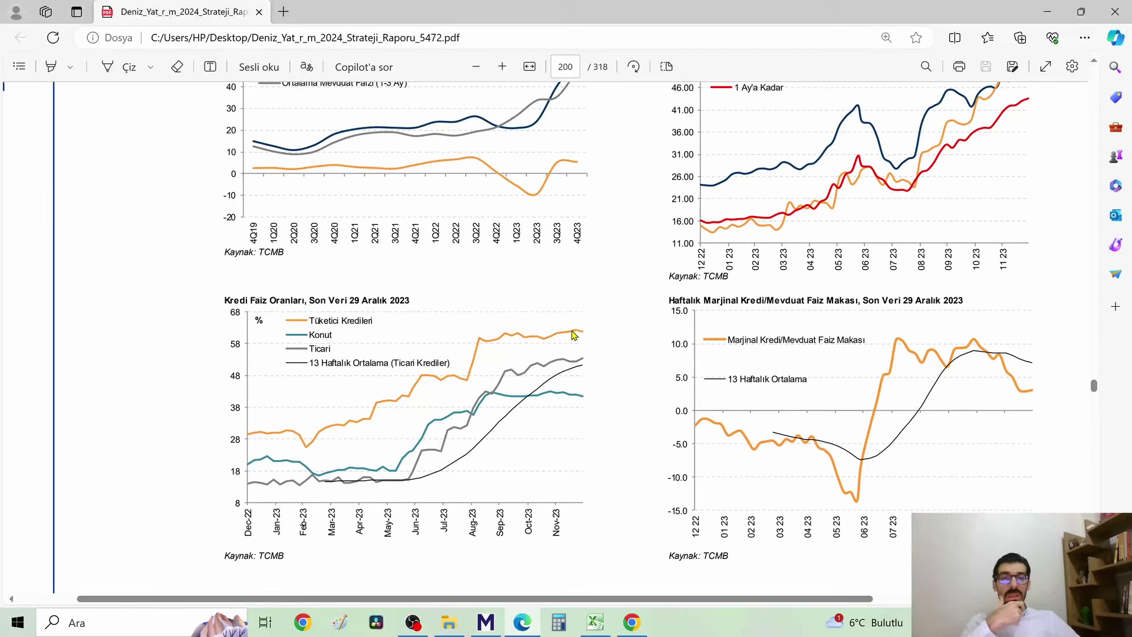
{"action": "scroll", "coordinate": [572, 335], "scroll_direction": "down", "scroll_amount": 3}
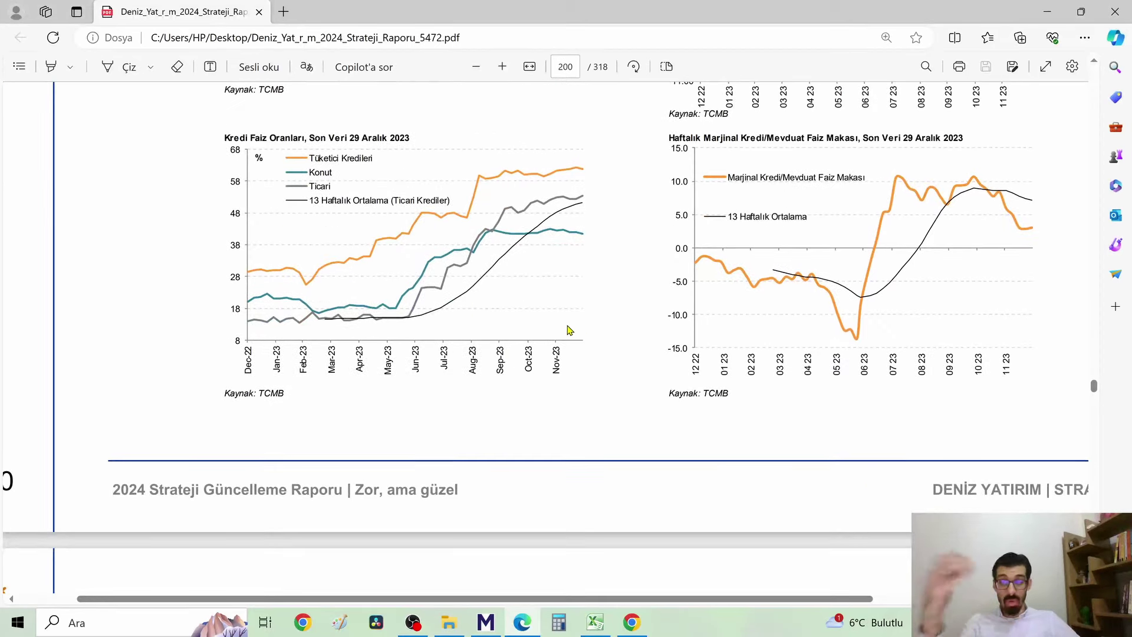
{"action": "scroll", "coordinate": [566, 328], "scroll_direction": "down", "scroll_amount": 3}
{"action": "scroll", "coordinate": [564, 323], "scroll_direction": "up", "scroll_amount": 5}
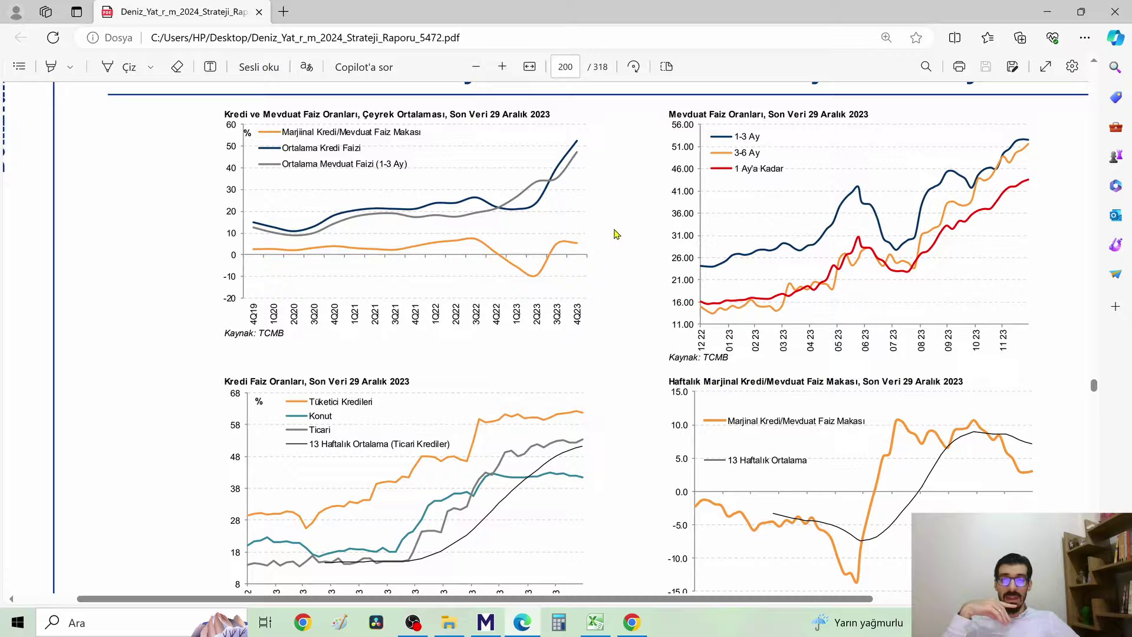
{"action": "scroll", "coordinate": [657, 328], "scroll_direction": "down", "scroll_amount": 10}
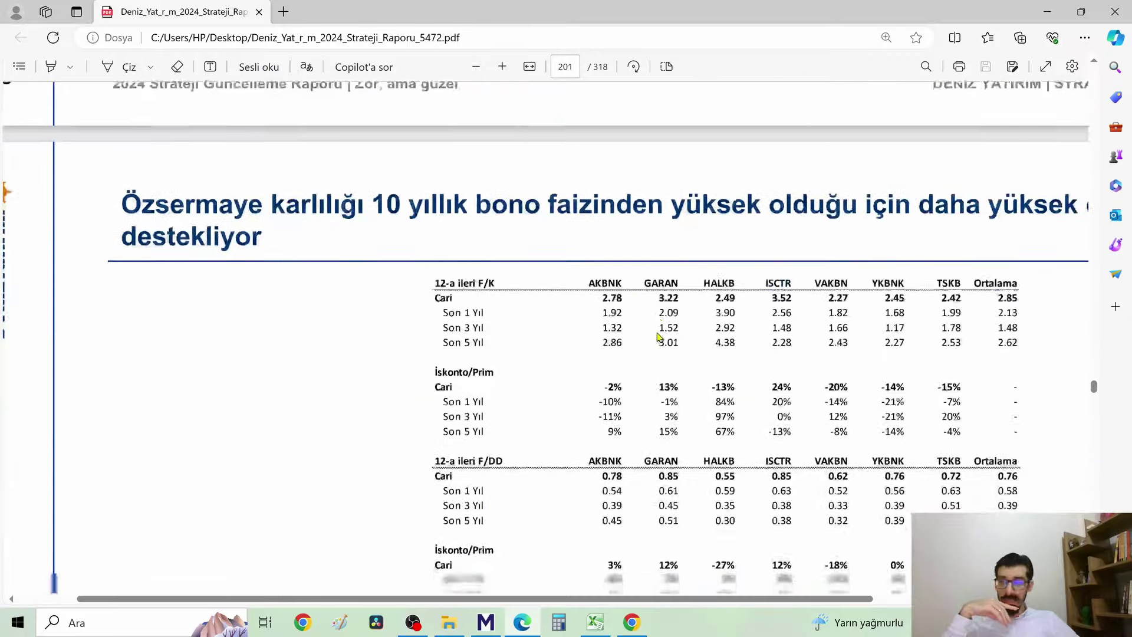
{"action": "scroll", "coordinate": [555, 346], "scroll_direction": "up", "scroll_amount": 8}
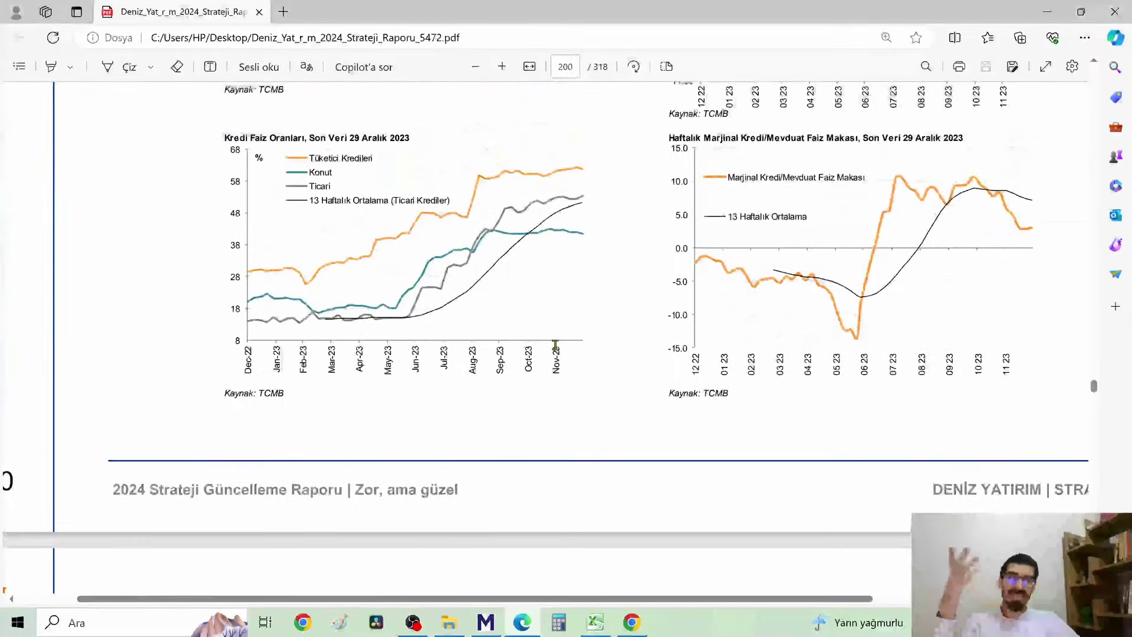
Skim the return on equity and F/K comparison charts on pages 202 and 203 up to the insurance sector outlook.
{"action": "scroll", "coordinate": [556, 346], "scroll_direction": "down", "scroll_amount": 15}
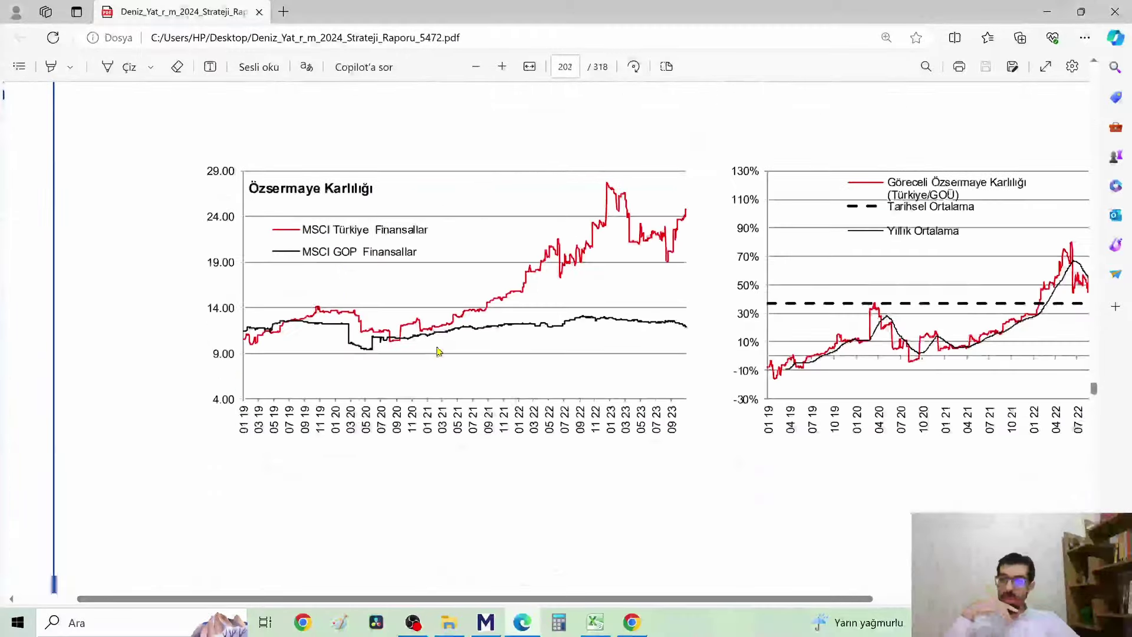
{"action": "scroll", "coordinate": [368, 290], "scroll_direction": "down", "scroll_amount": 5}
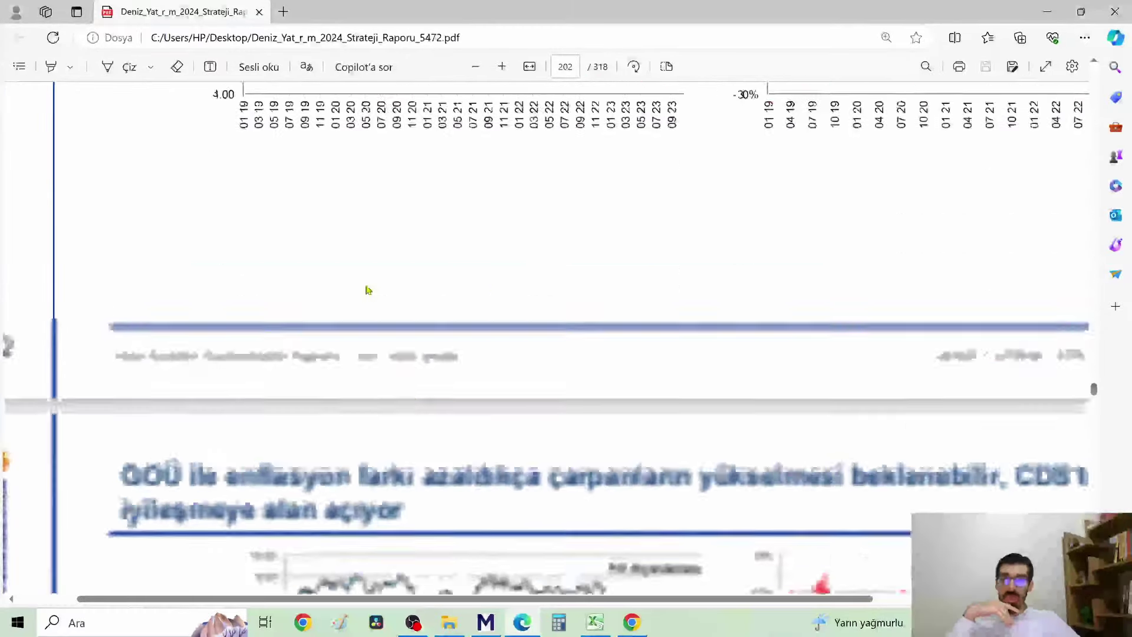
{"action": "scroll", "coordinate": [368, 290], "scroll_direction": "down", "scroll_amount": 7}
{"action": "scroll", "coordinate": [571, 252], "scroll_direction": "up", "scroll_amount": 7}
{"action": "scroll", "coordinate": [513, 215], "scroll_direction": "down", "scroll_amount": 7}
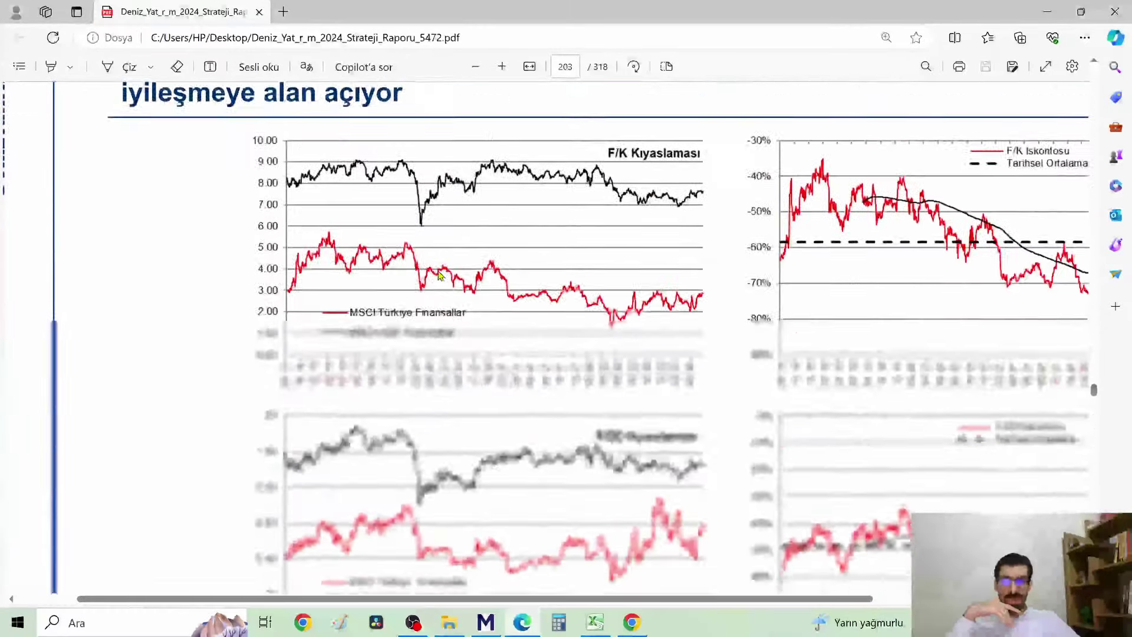
{"action": "scroll", "coordinate": [439, 274], "scroll_direction": "down", "scroll_amount": 4}
{"action": "scroll", "coordinate": [439, 281], "scroll_direction": "down", "scroll_amount": 7}
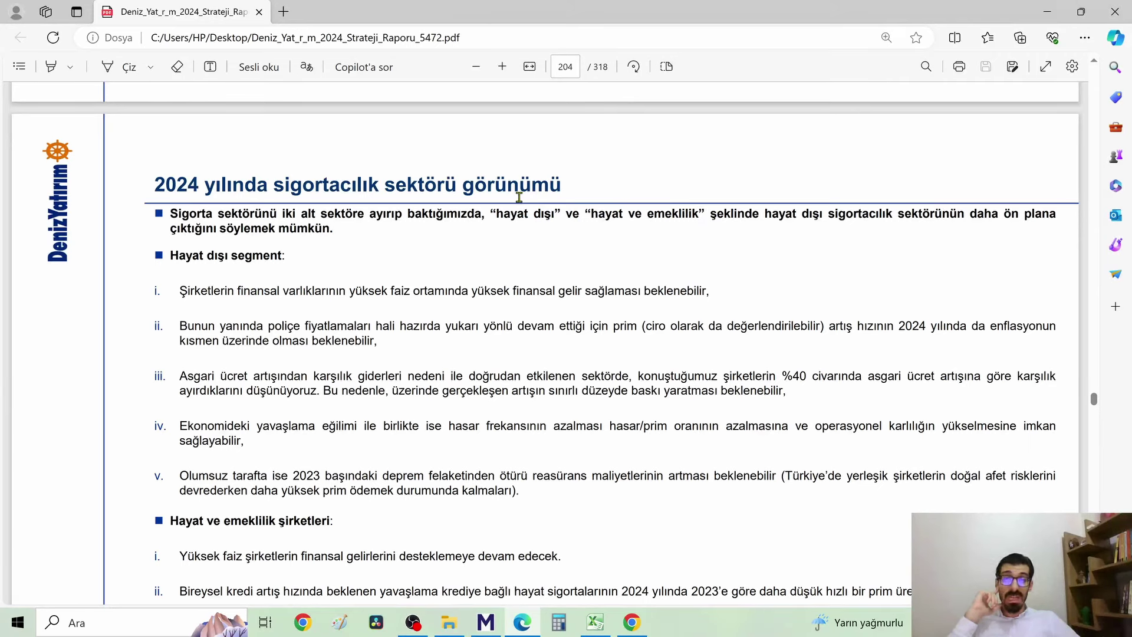
Read the non-life insurance points on page 204 about minimum wage provisions, the claims/premium ratio and reinsurance costs.
{"action": "scroll", "coordinate": [516, 202], "scroll_direction": "down", "scroll_amount": 1}
{"action": "left_click_drag", "start_coordinate": [770, 293], "coordinate": [922, 293]}
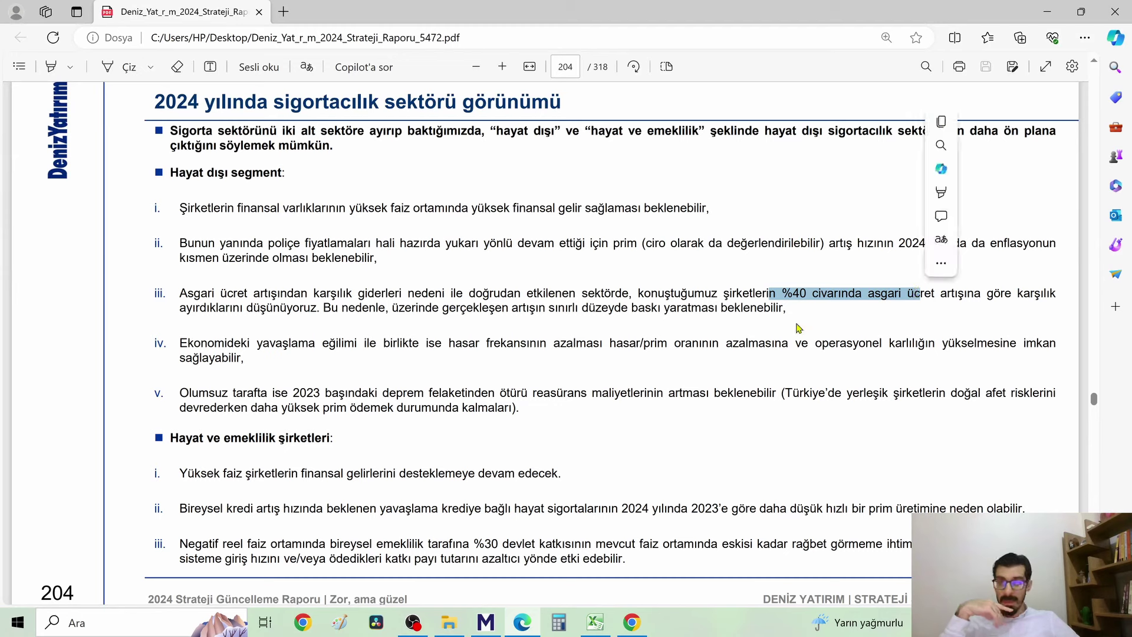
{"action": "left_click", "coordinate": [776, 326]}
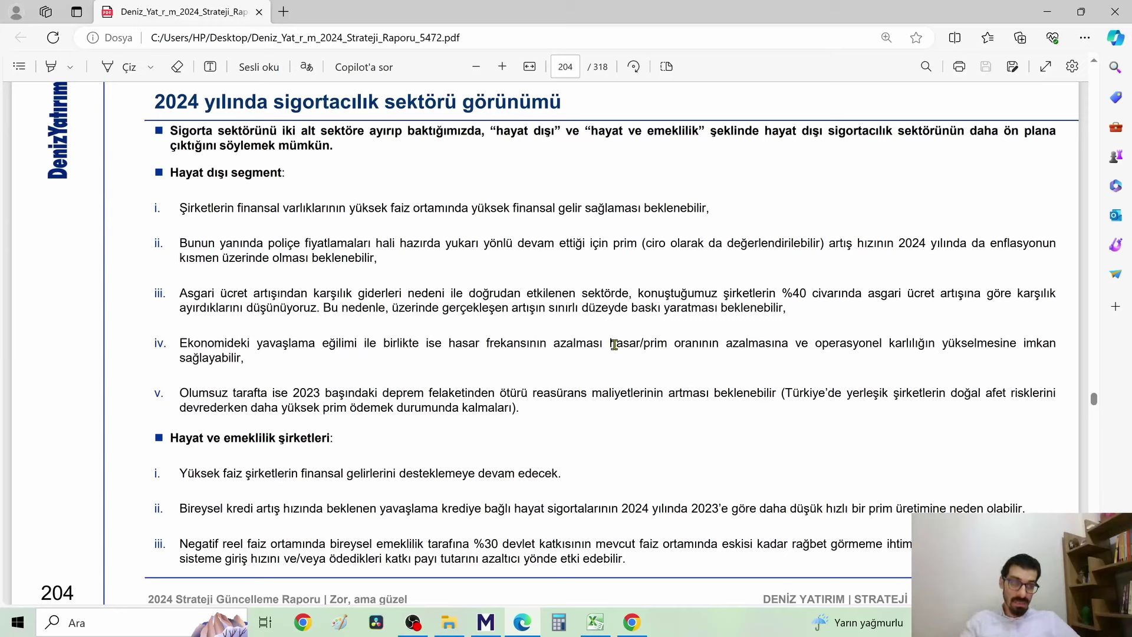
{"action": "left_click_drag", "start_coordinate": [610, 344], "coordinate": [853, 345]}
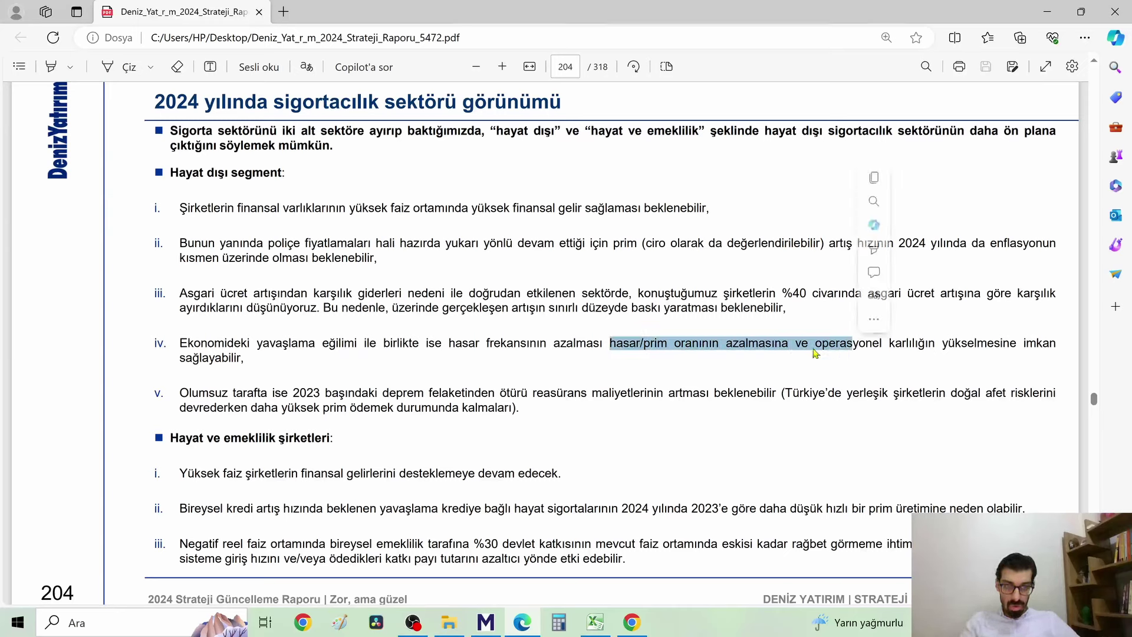
{"action": "left_click", "coordinate": [655, 352]}
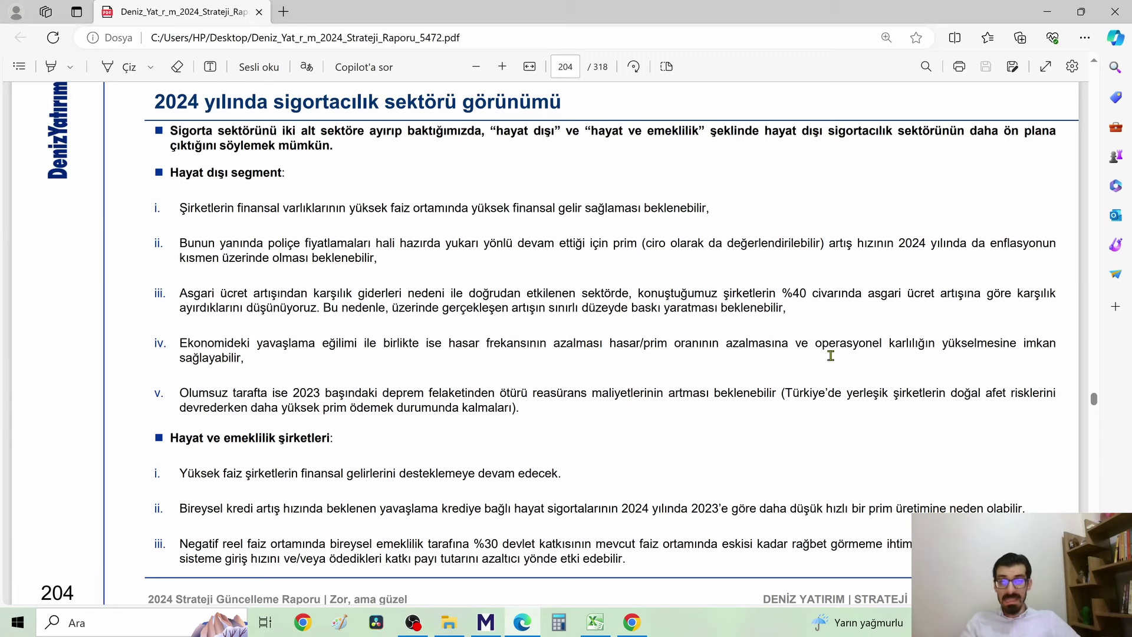
{"action": "scroll", "coordinate": [857, 334], "scroll_direction": "down", "scroll_amount": 1}
{"action": "left_click_drag", "start_coordinate": [180, 309], "coordinate": [778, 310]}
{"action": "left_click", "coordinate": [634, 312]}
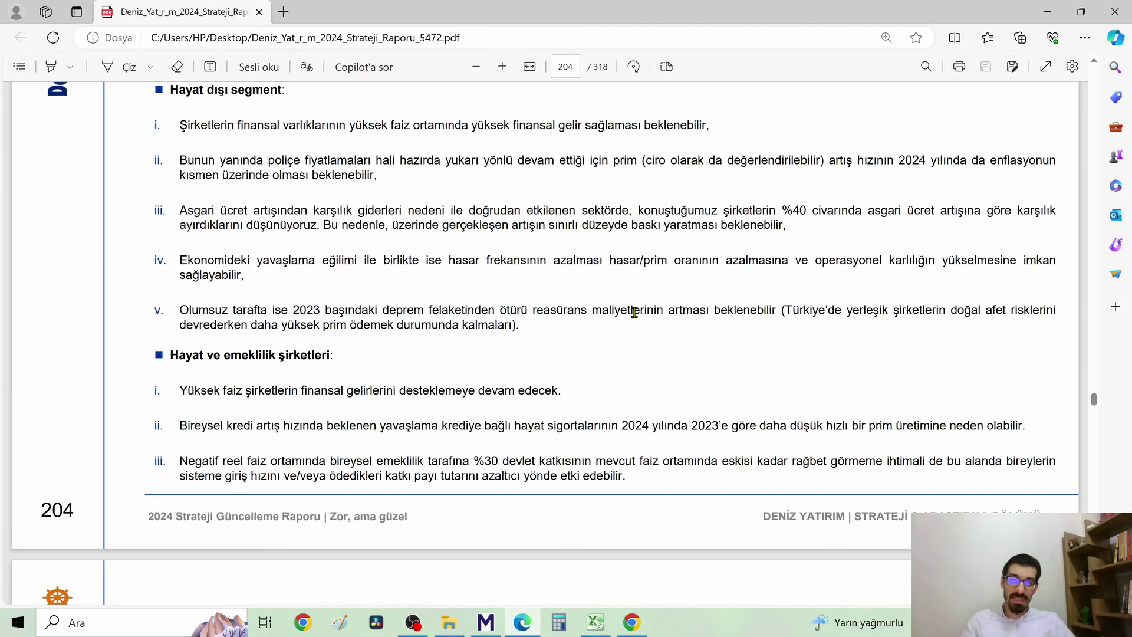
Read the life and pension company points on credit-linked life insurance and the 30% state contribution.
{"action": "scroll", "coordinate": [635, 313], "scroll_direction": "down", "scroll_amount": 2}
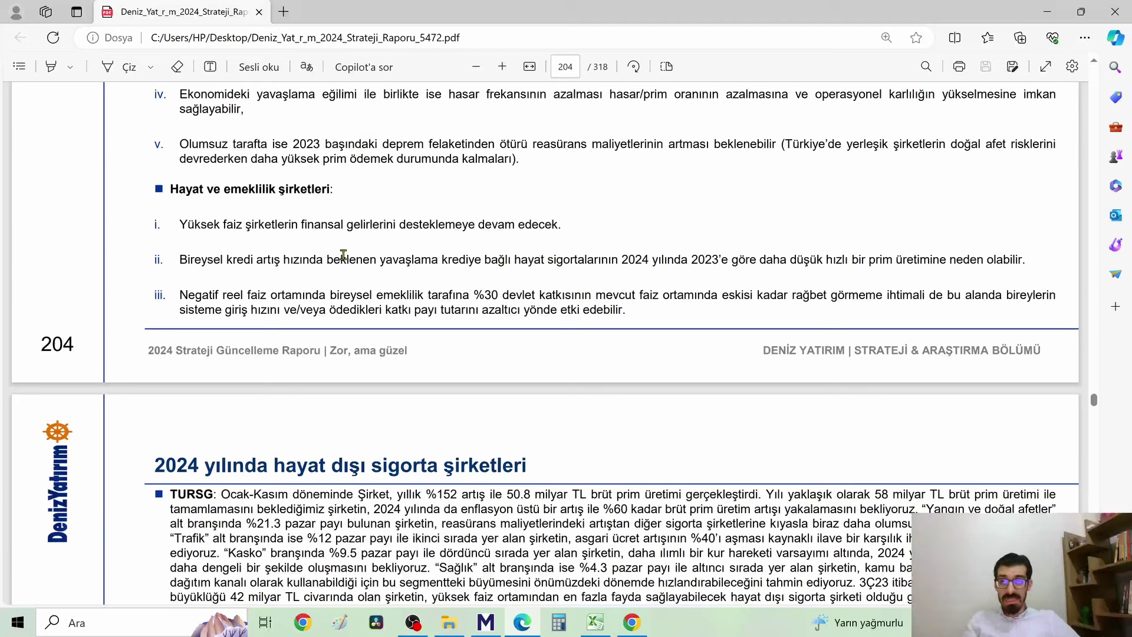
{"action": "left_click_drag", "start_coordinate": [518, 255], "coordinate": [598, 259]}
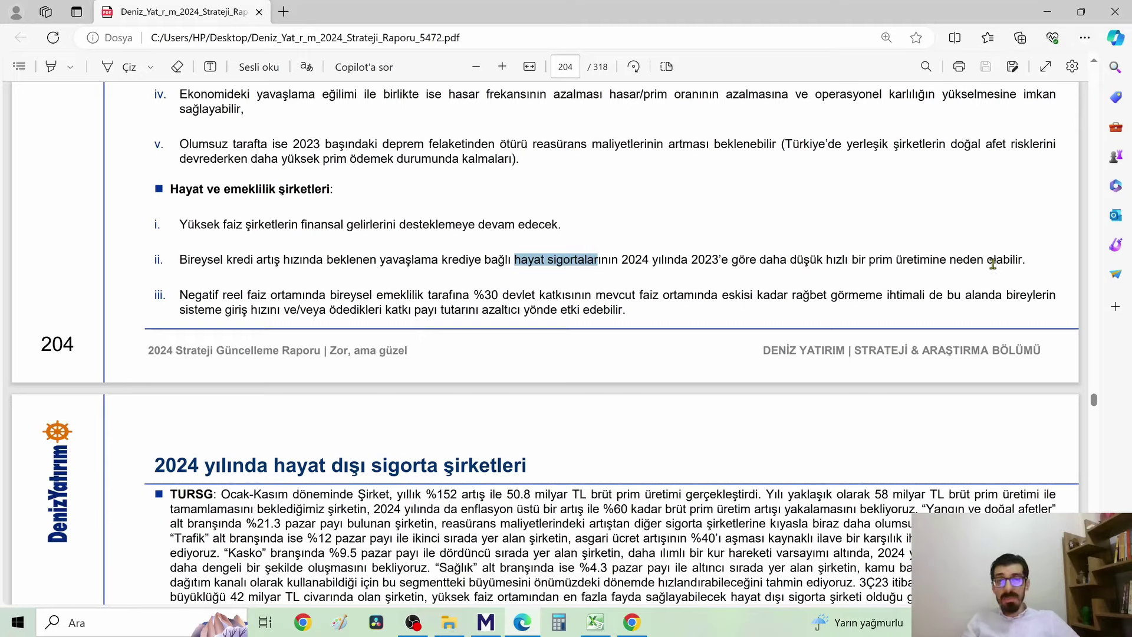
{"action": "scroll", "coordinate": [351, 292], "scroll_direction": "up", "scroll_amount": 5}
{"action": "scroll", "coordinate": [350, 292], "scroll_direction": "down", "scroll_amount": 5}
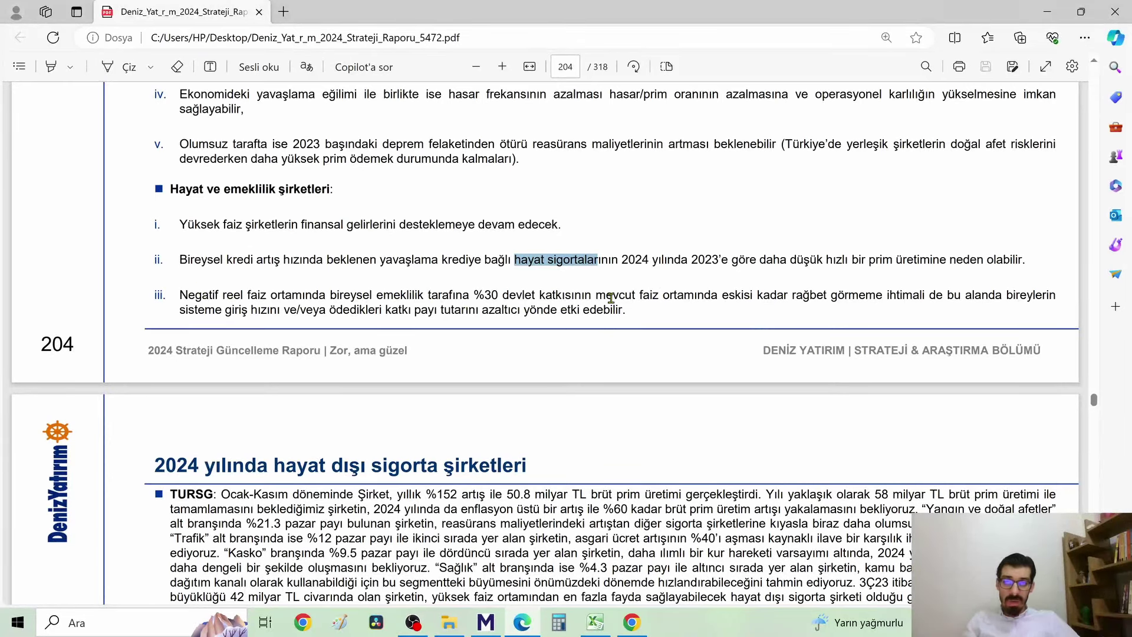
{"action": "left_click_drag", "start_coordinate": [480, 293], "coordinate": [736, 295]}
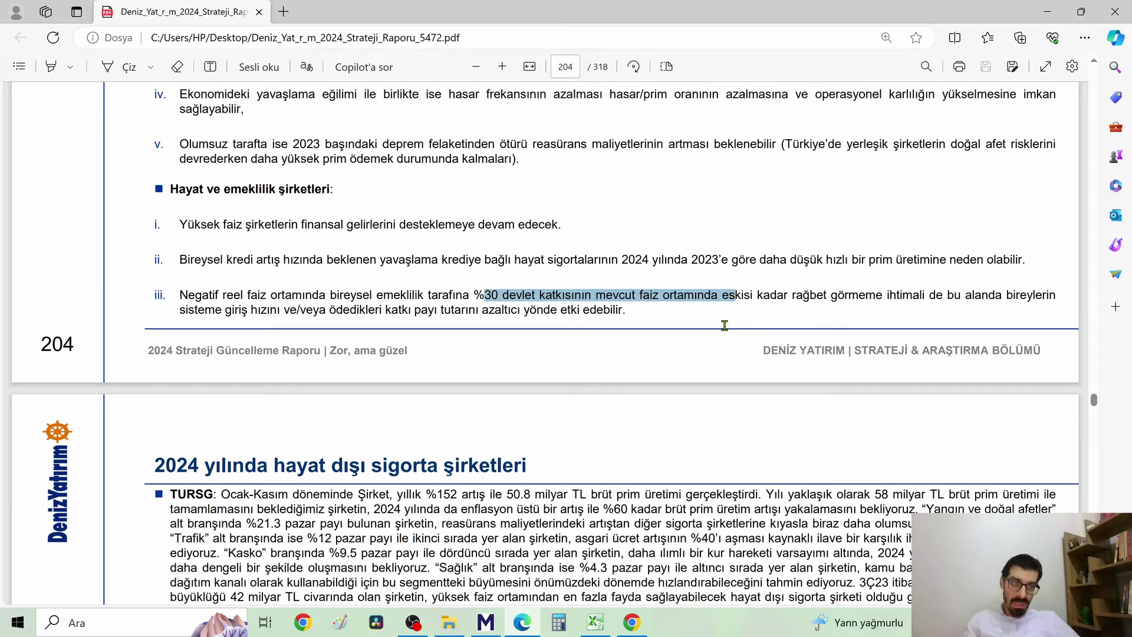
{"action": "left_click", "coordinate": [770, 319]}
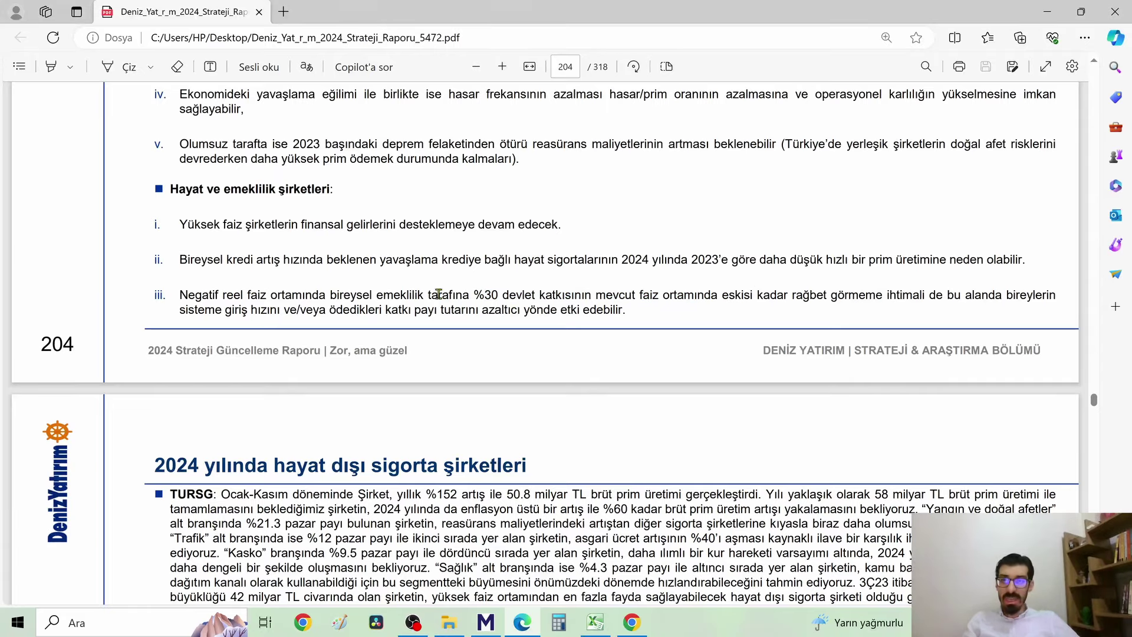
Find the non-life insurance companies on page 205 and check the TURSG and ANSGR share prices in Matriks.
{"action": "scroll", "coordinate": [527, 320], "scroll_direction": "down", "scroll_amount": 6}
{"action": "scroll", "coordinate": [233, 235], "scroll_direction": "up", "scroll_amount": 2}
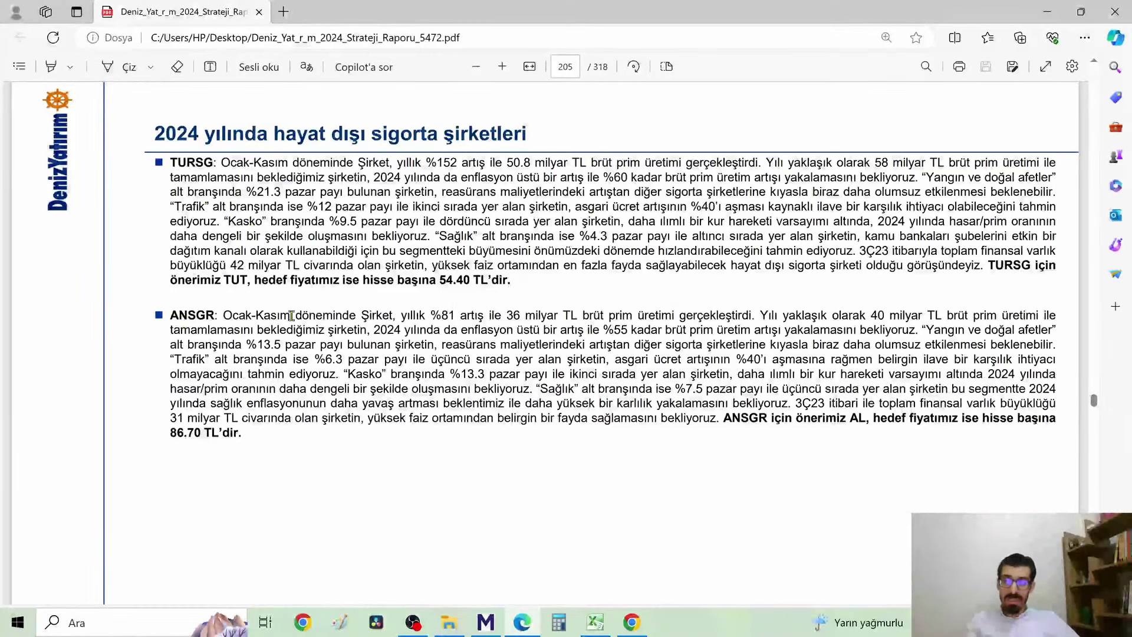
{"action": "left_click", "coordinate": [486, 622]}
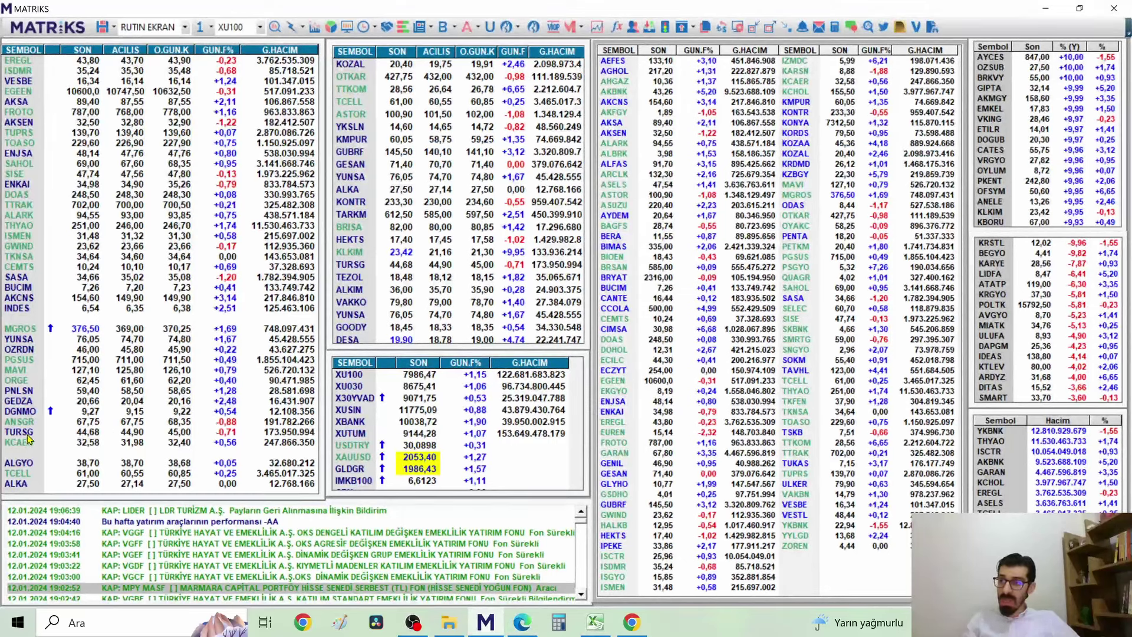
{"action": "left_click", "coordinate": [497, 621]}
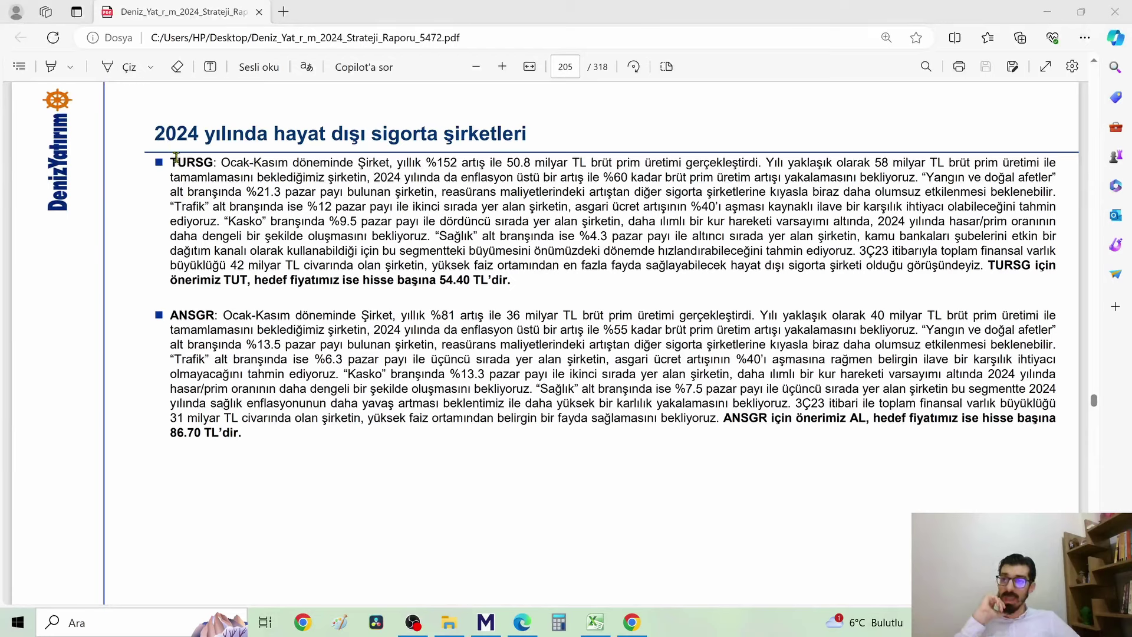
Review the recommendations and target prices for TURSG and ANSGR on page 205 of the report.
{"action": "double_click", "coordinate": [229, 279]}
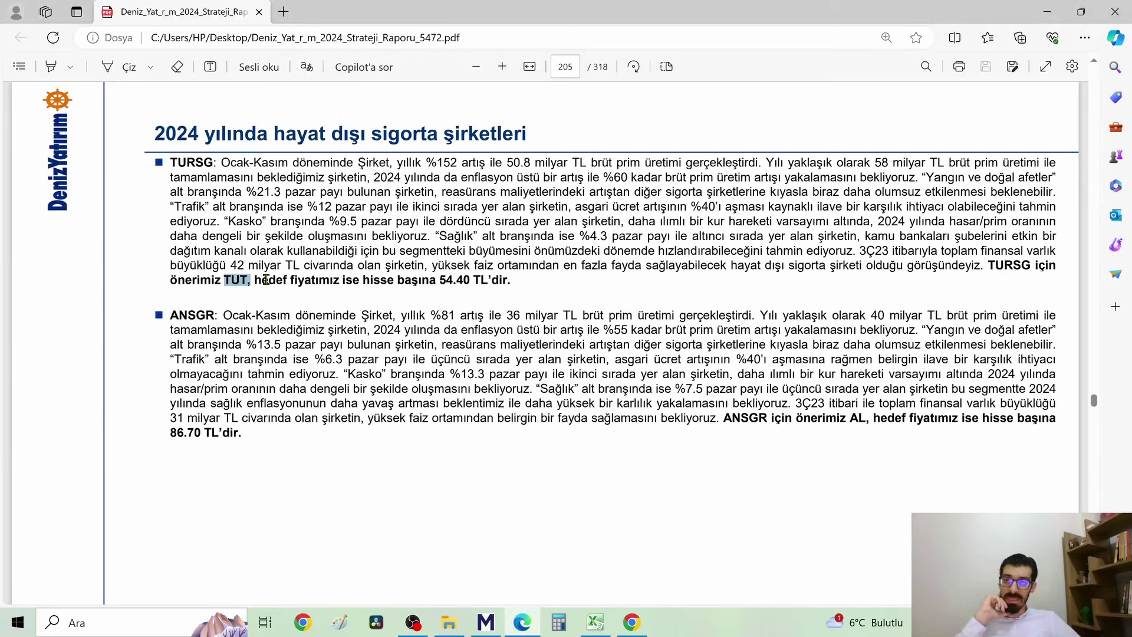
{"action": "left_click_drag", "start_coordinate": [267, 279], "coordinate": [500, 281]}
{"action": "left_click", "coordinate": [234, 318]}
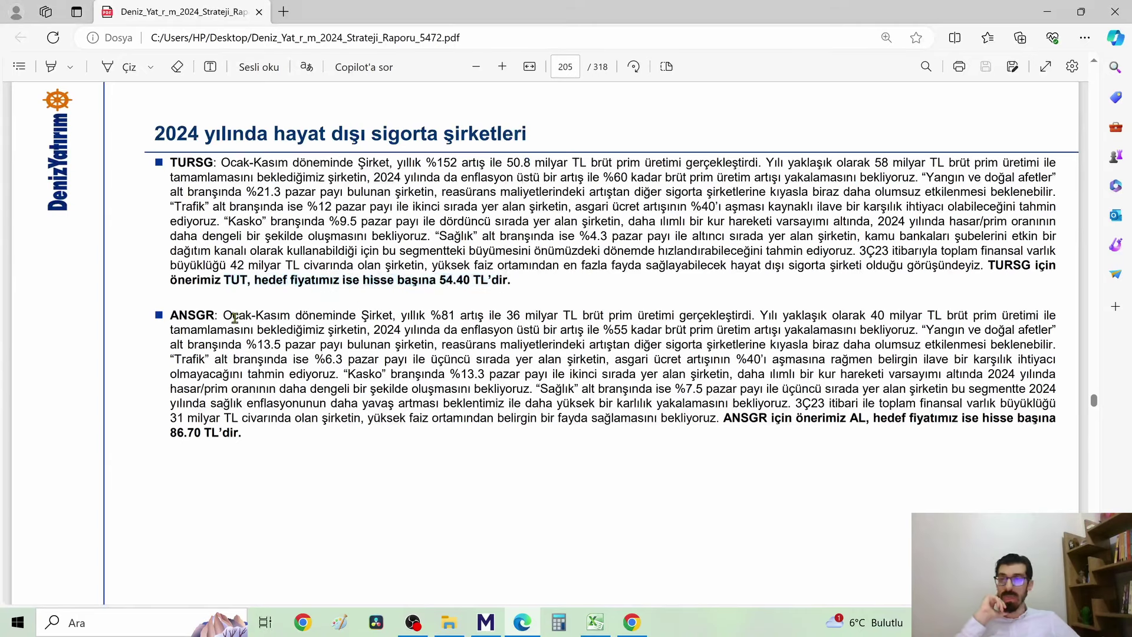
{"action": "scroll", "coordinate": [235, 319], "scroll_direction": "down", "scroll_amount": 3}
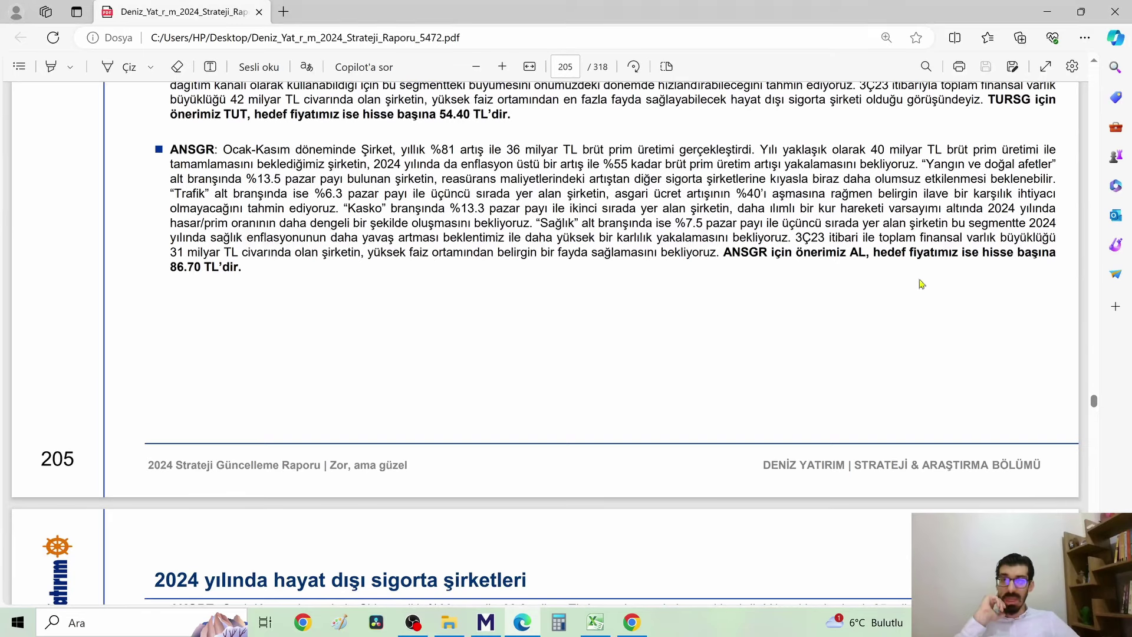
{"action": "scroll", "coordinate": [424, 330], "scroll_direction": "down", "scroll_amount": 8}
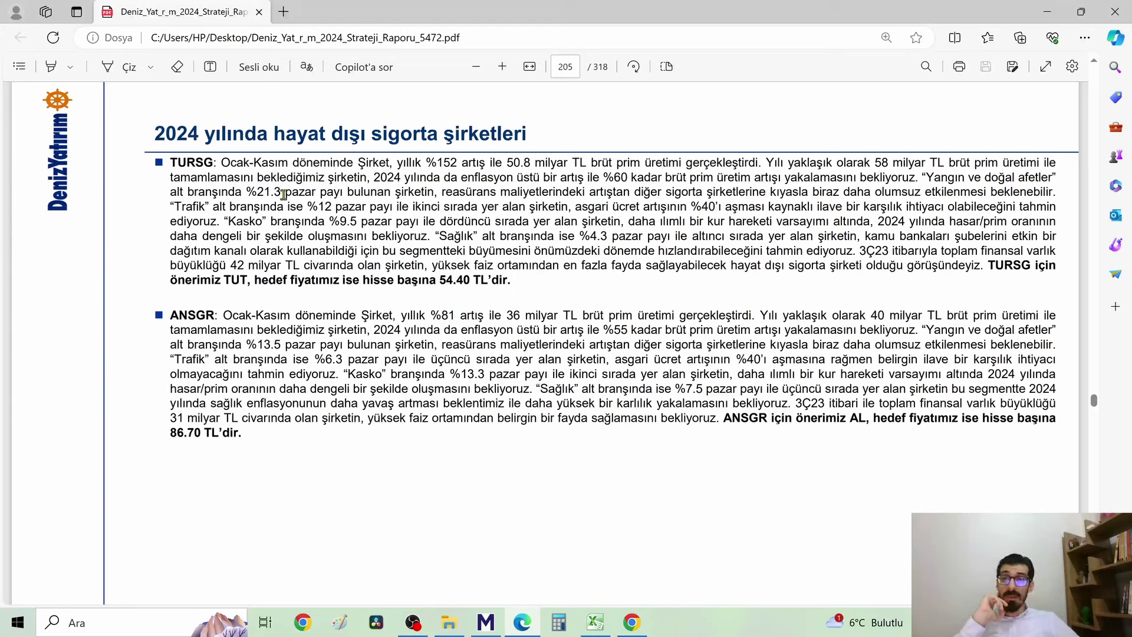
Compare the market shares of TURSG and ANSGR in the fire and traffic branches on page 205.
{"action": "left_click_drag", "start_coordinate": [260, 191], "coordinate": [352, 193]}
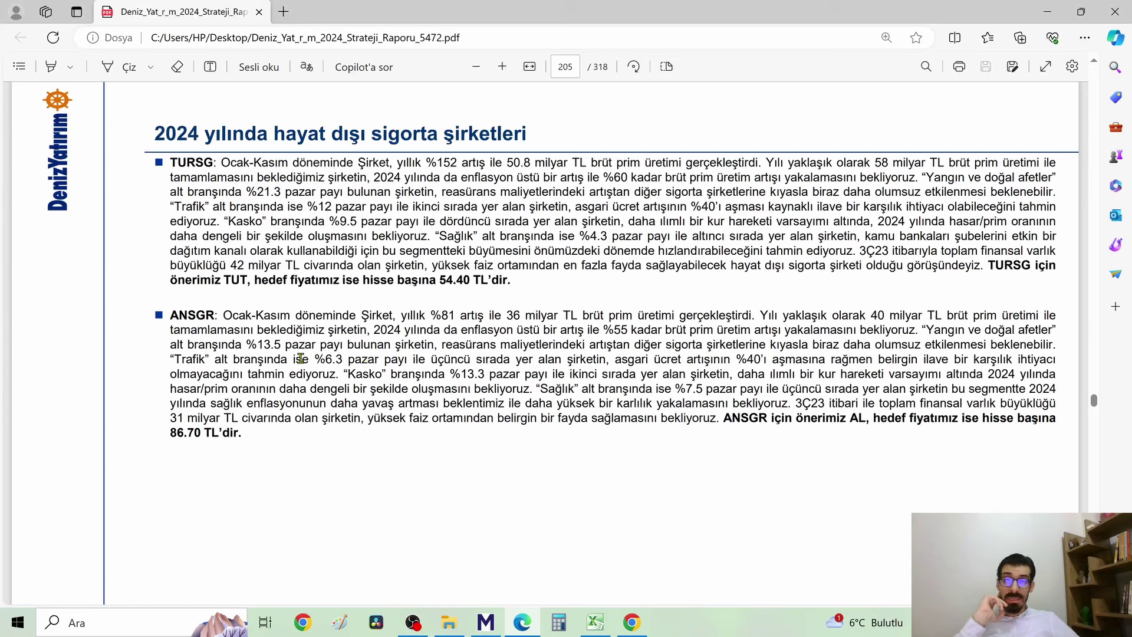
{"action": "left_click_drag", "start_coordinate": [319, 359], "coordinate": [404, 363]}
{"action": "right_click", "coordinate": [404, 363]}
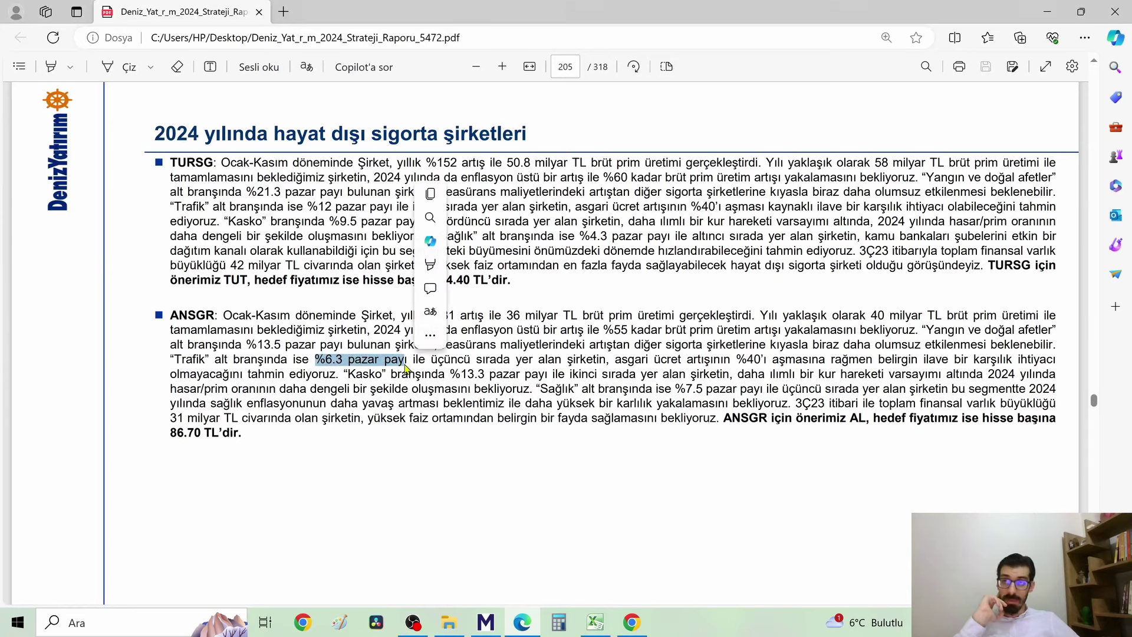
{"action": "left_click", "coordinate": [272, 358]}
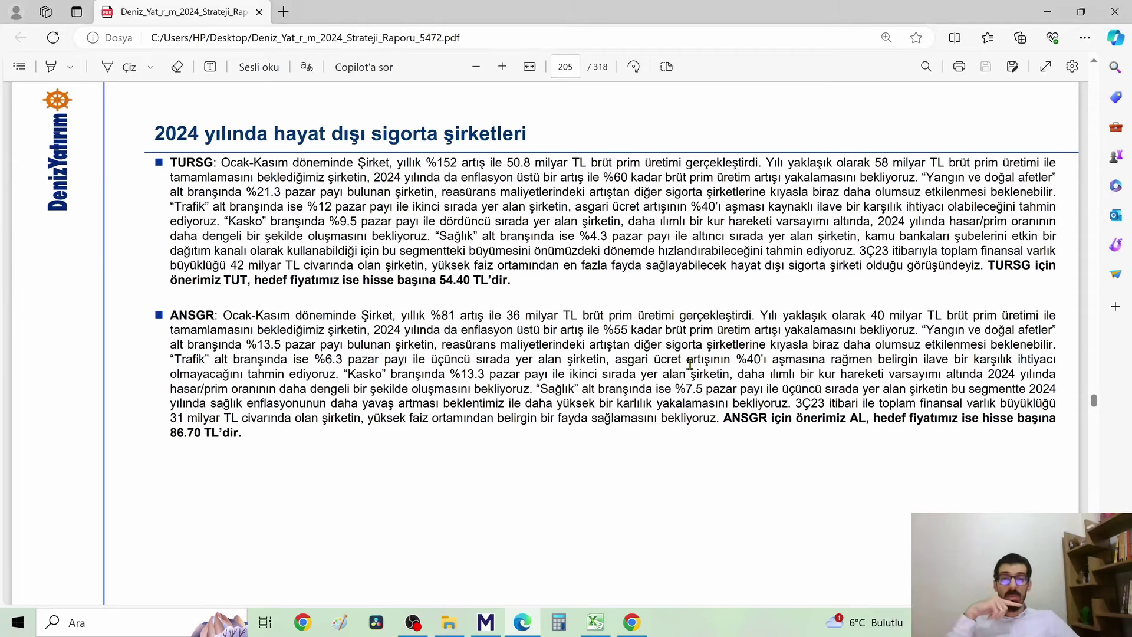
{"action": "scroll", "coordinate": [425, 336], "scroll_direction": "down", "scroll_amount": 2}
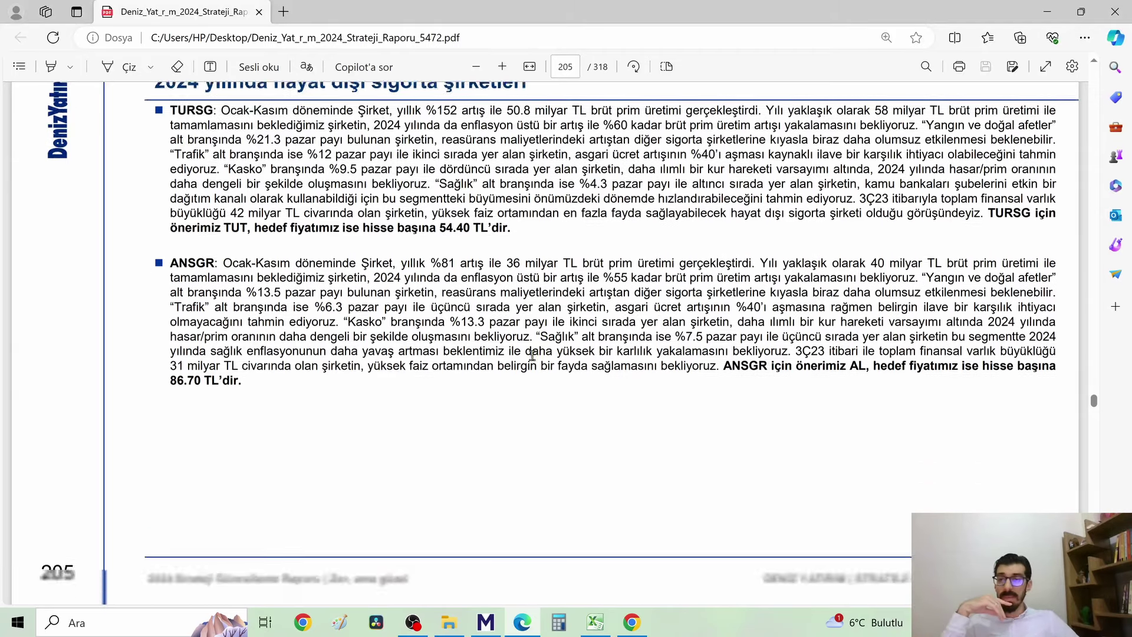
{"action": "left_click_drag", "start_coordinate": [268, 275], "coordinate": [388, 279]}
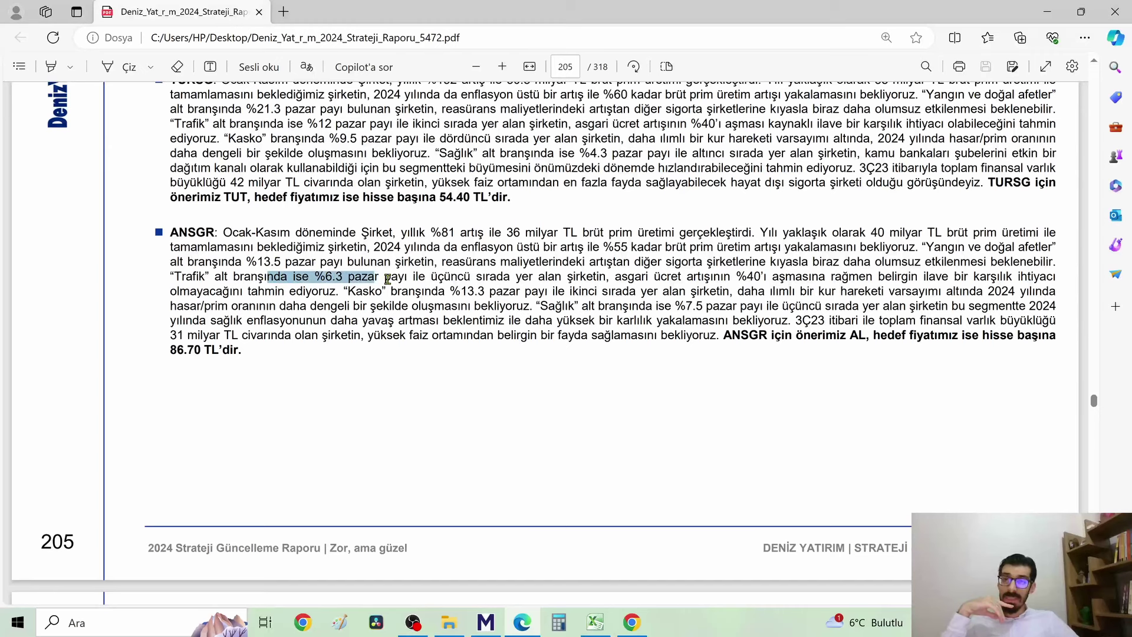
{"action": "left_click", "coordinate": [388, 296]}
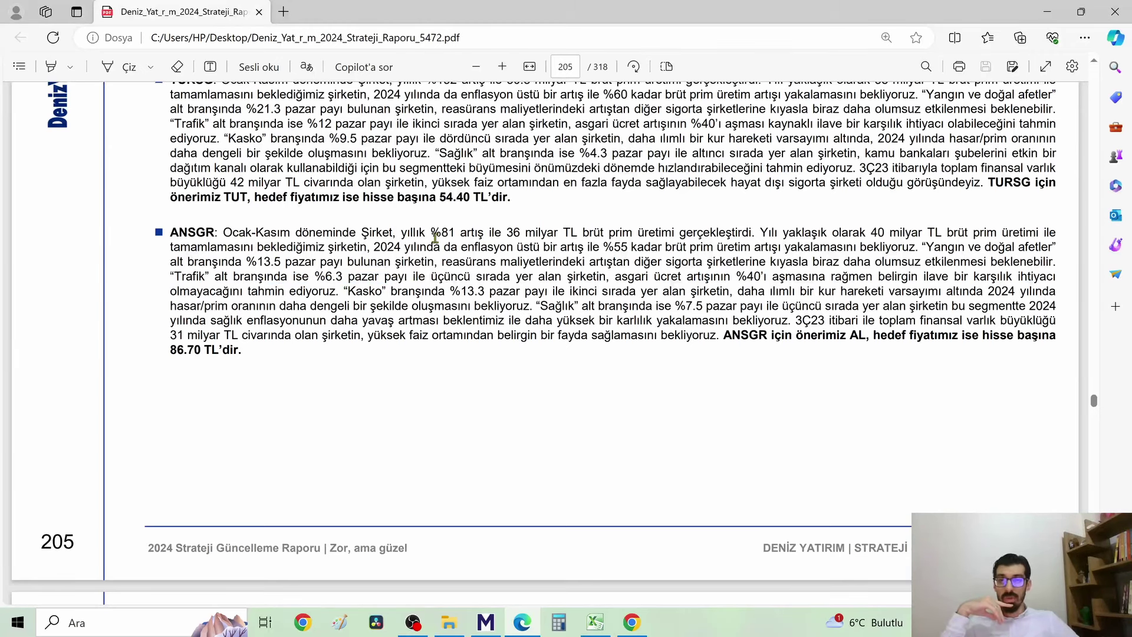
Examine the motor (Kasko) and health (Sağlık) branch market shares of ANSGR against TURSG on page 205.
{"action": "scroll", "coordinate": [435, 238], "scroll_direction": "up", "scroll_amount": 4}
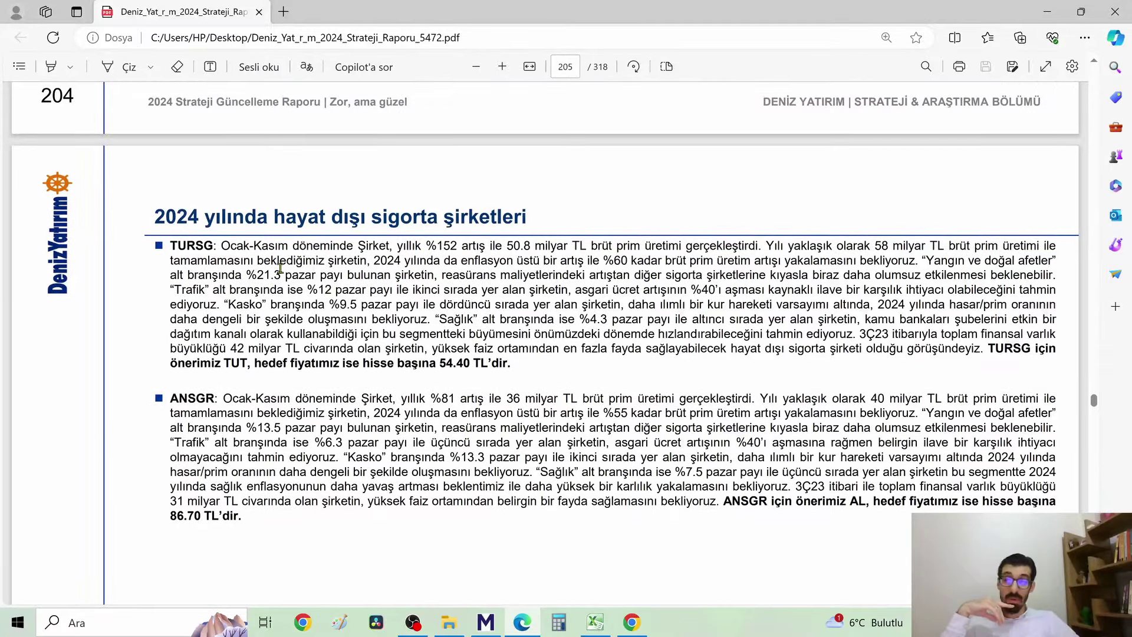
{"action": "scroll", "coordinate": [431, 300], "scroll_direction": "down", "scroll_amount": 8}
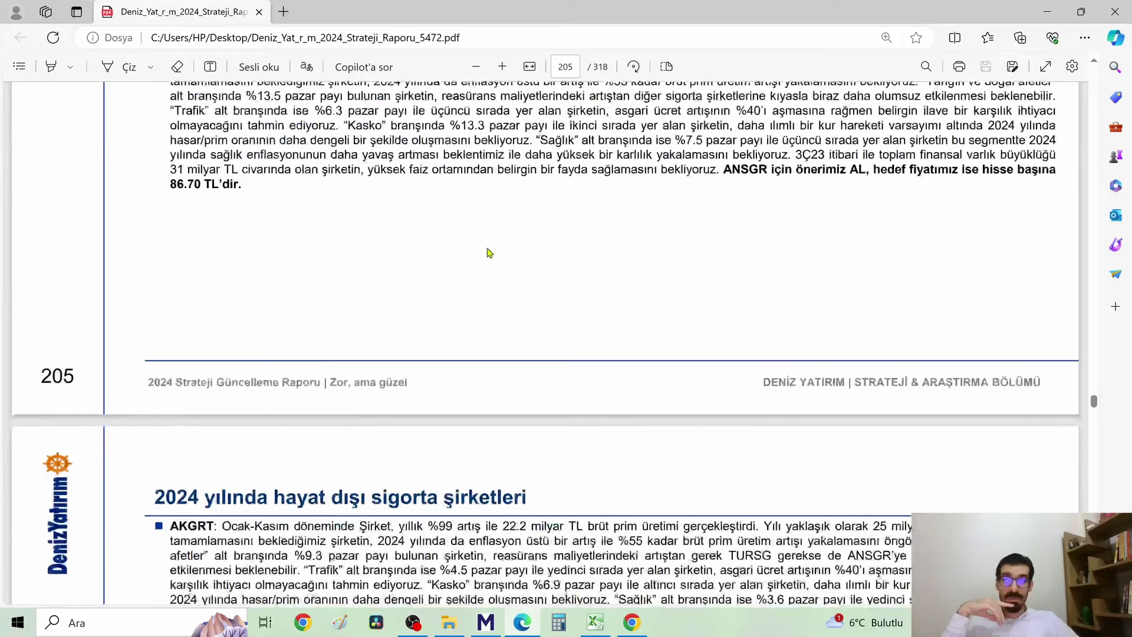
{"action": "scroll", "coordinate": [378, 189], "scroll_direction": "up", "scroll_amount": 4}
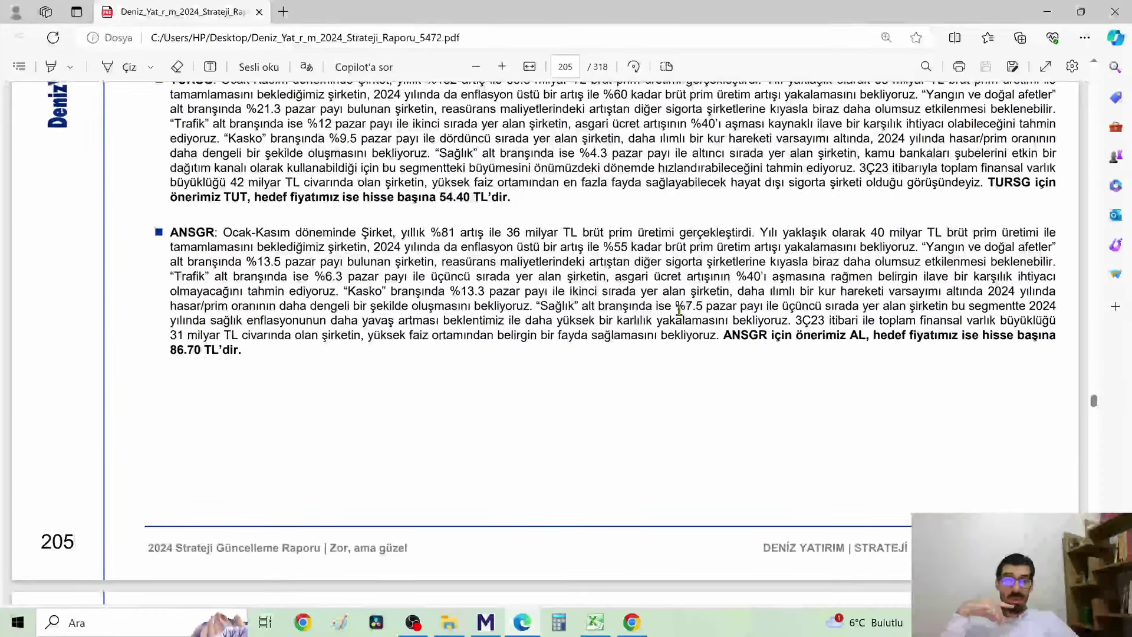
{"action": "left_click_drag", "start_coordinate": [677, 306], "coordinate": [740, 306]}
{"action": "left_click", "coordinate": [756, 290]}
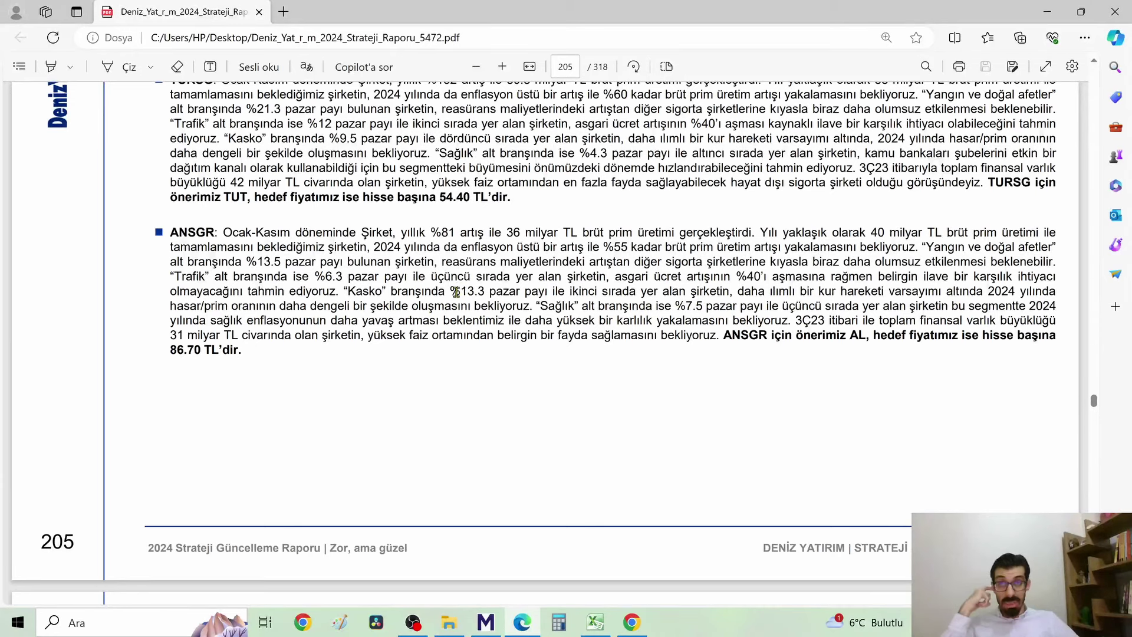
{"action": "scroll", "coordinate": [217, 323], "scroll_direction": "up", "scroll_amount": 2}
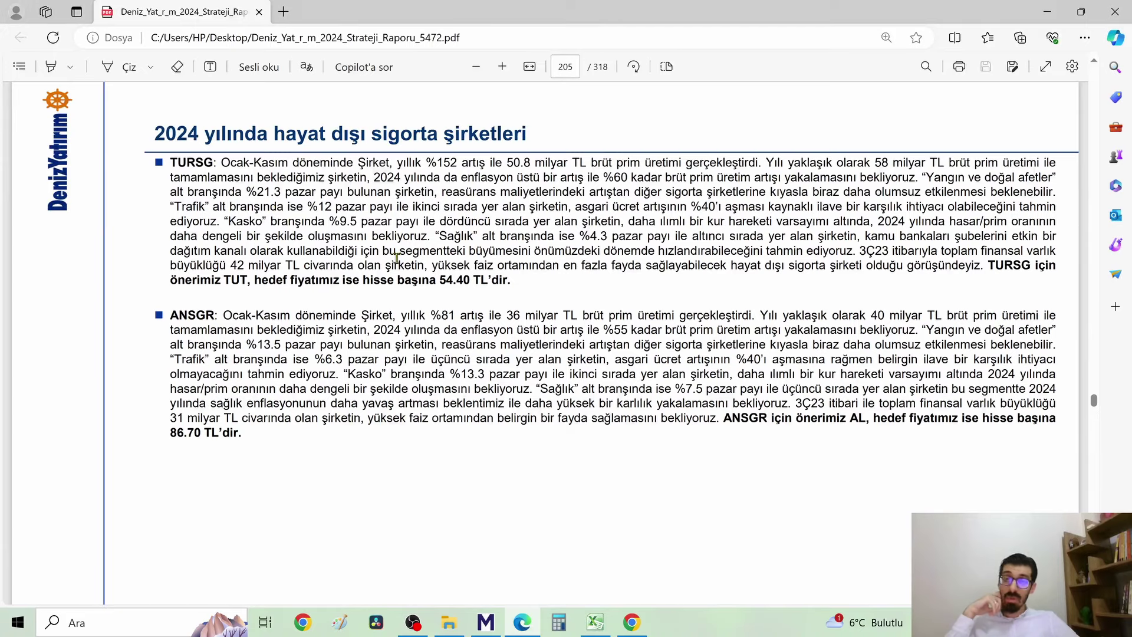
Read the AKGRT assessment on page 206, including its recommendation and target price.
{"action": "scroll", "coordinate": [328, 220], "scroll_direction": "down", "scroll_amount": 10}
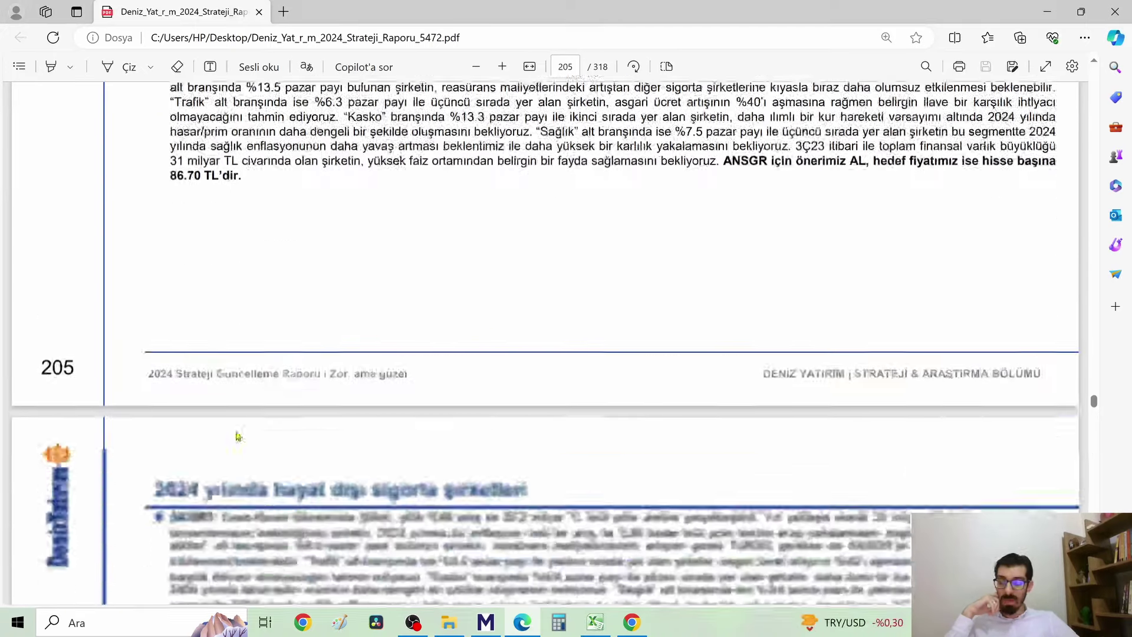
{"action": "scroll", "coordinate": [351, 396], "scroll_direction": "down", "scroll_amount": 1}
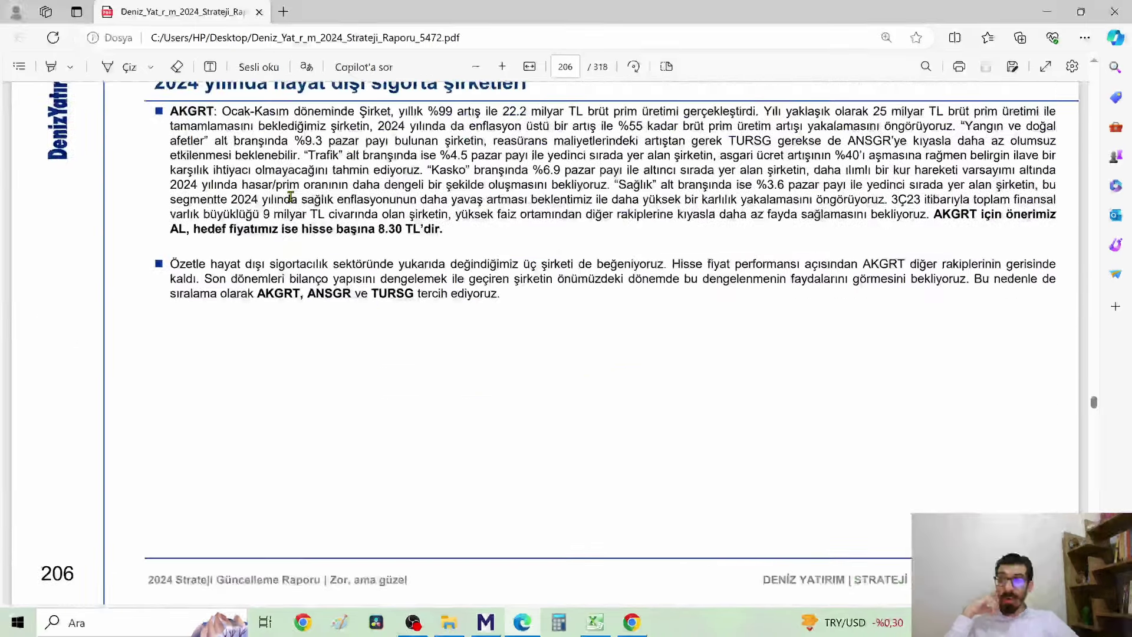
{"action": "scroll", "coordinate": [283, 176], "scroll_direction": "up", "scroll_amount": 2}
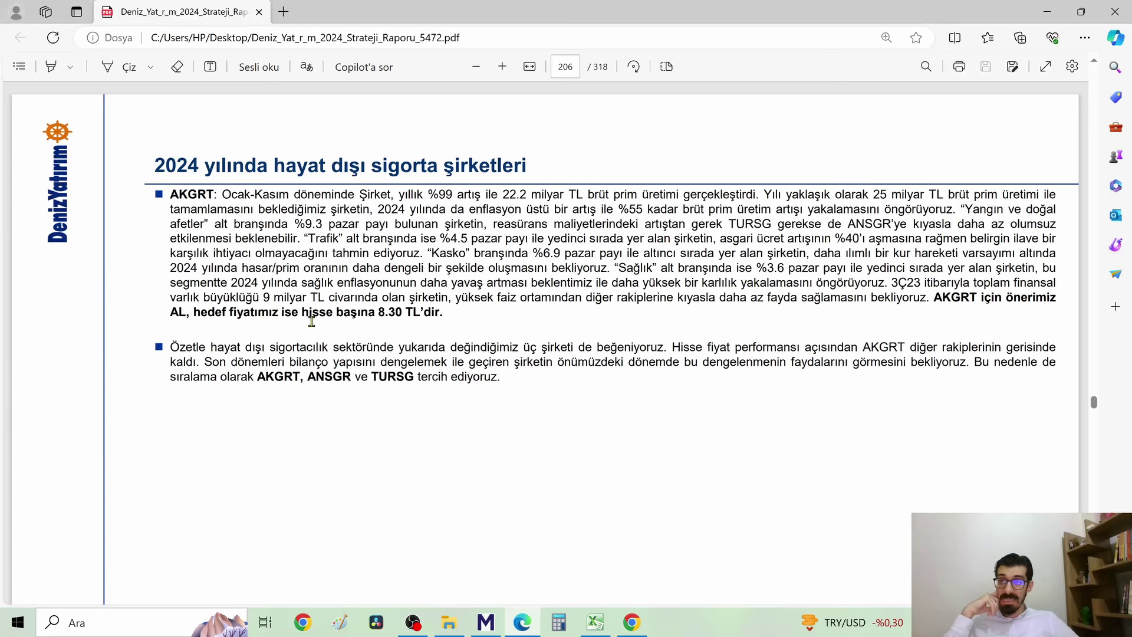
{"action": "left_click_drag", "start_coordinate": [199, 314], "coordinate": [436, 313]}
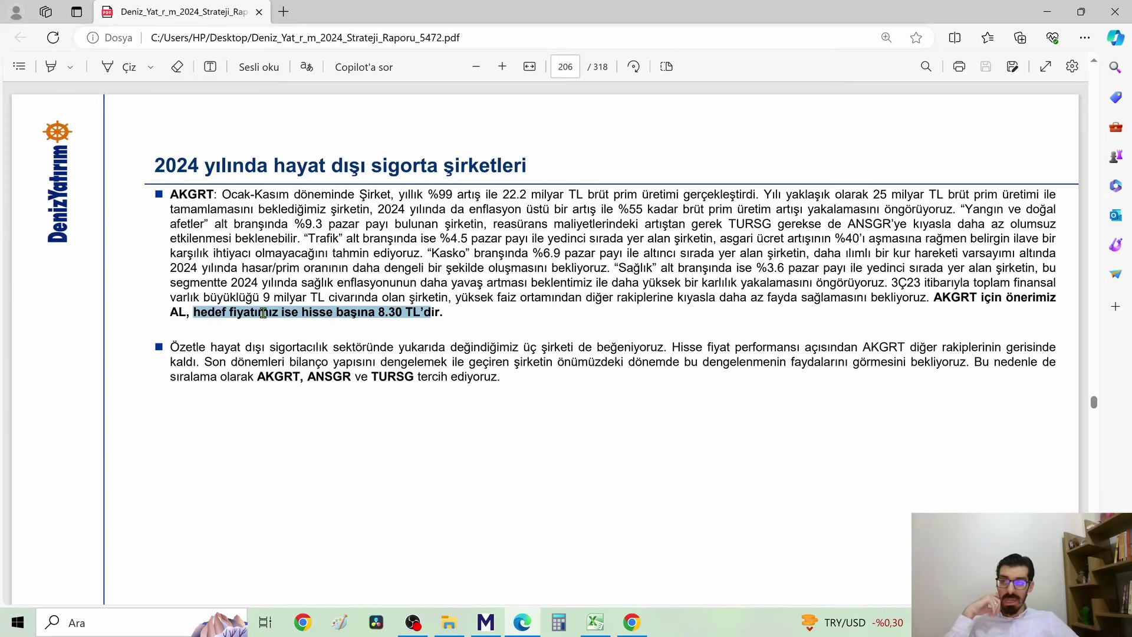
{"action": "left_click", "coordinate": [200, 313]}
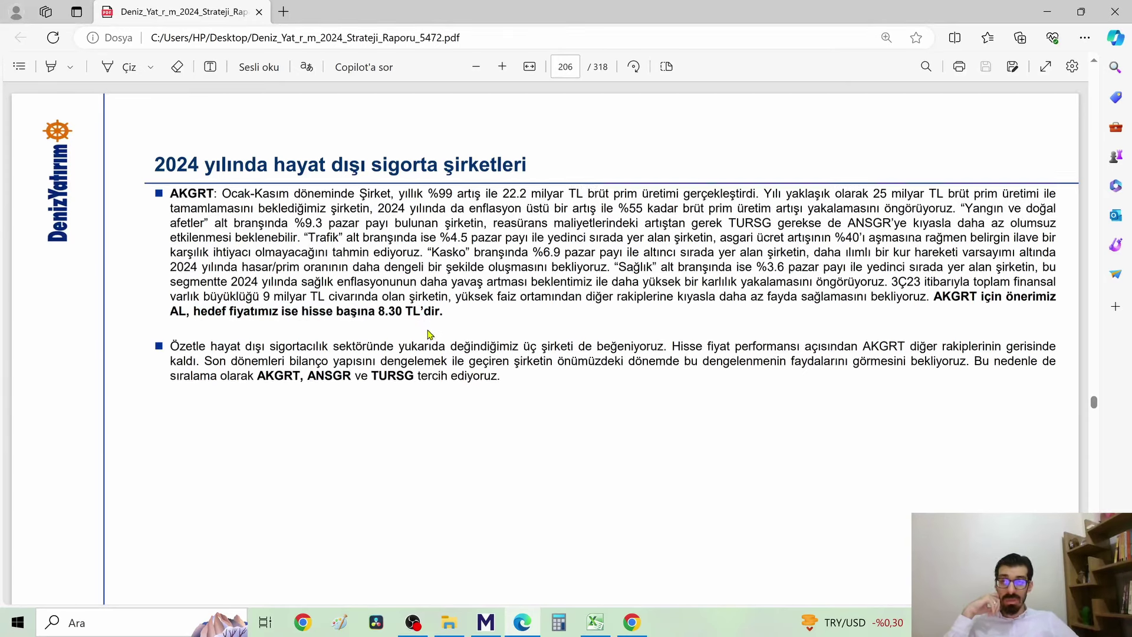
Read the closing summary on page 206 for the preference order of the three non-life insurers.
{"action": "scroll", "coordinate": [299, 328], "scroll_direction": "down", "scroll_amount": 3}
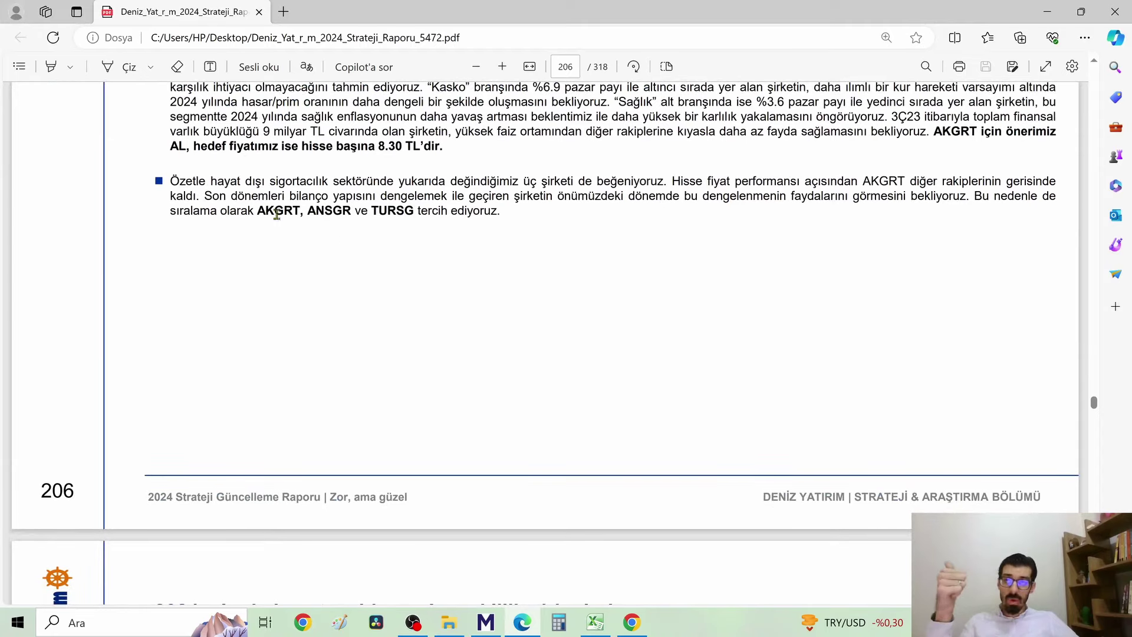
{"action": "scroll", "coordinate": [383, 231], "scroll_direction": "down", "scroll_amount": 3}
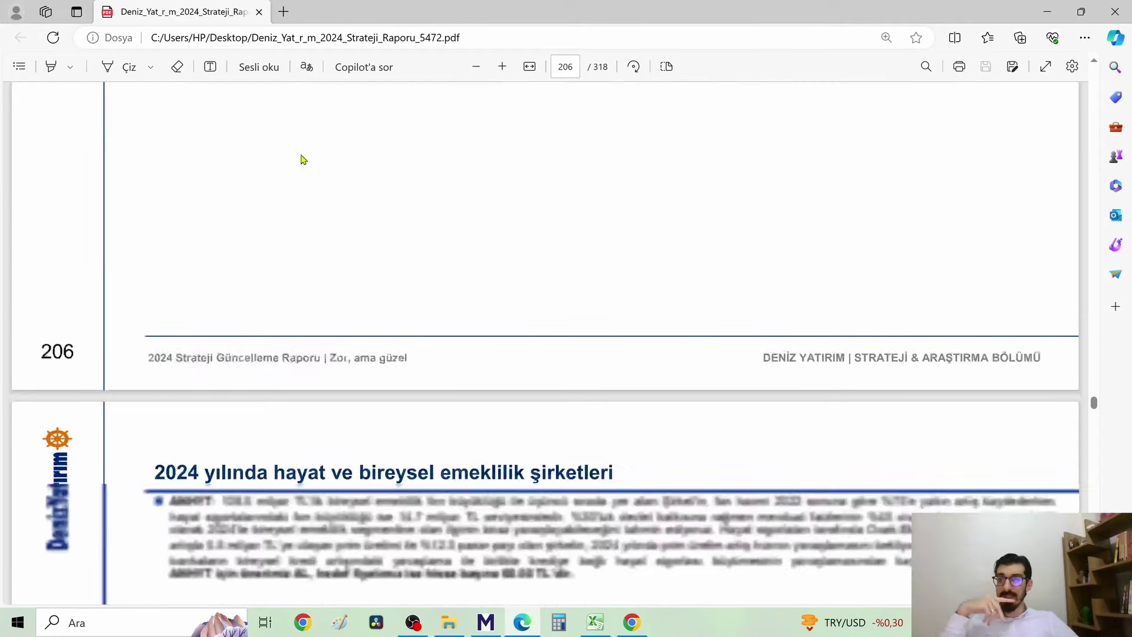
{"action": "scroll", "coordinate": [301, 157], "scroll_direction": "up", "scroll_amount": 4}
Review the ANHYT and AGESA recommendations on page 207 alongside the non-life insurers on pages 205 and 206.
{"action": "scroll", "coordinate": [377, 265], "scroll_direction": "down", "scroll_amount": 4}
{"action": "scroll", "coordinate": [474, 360], "scroll_direction": "down", "scroll_amount": 5}
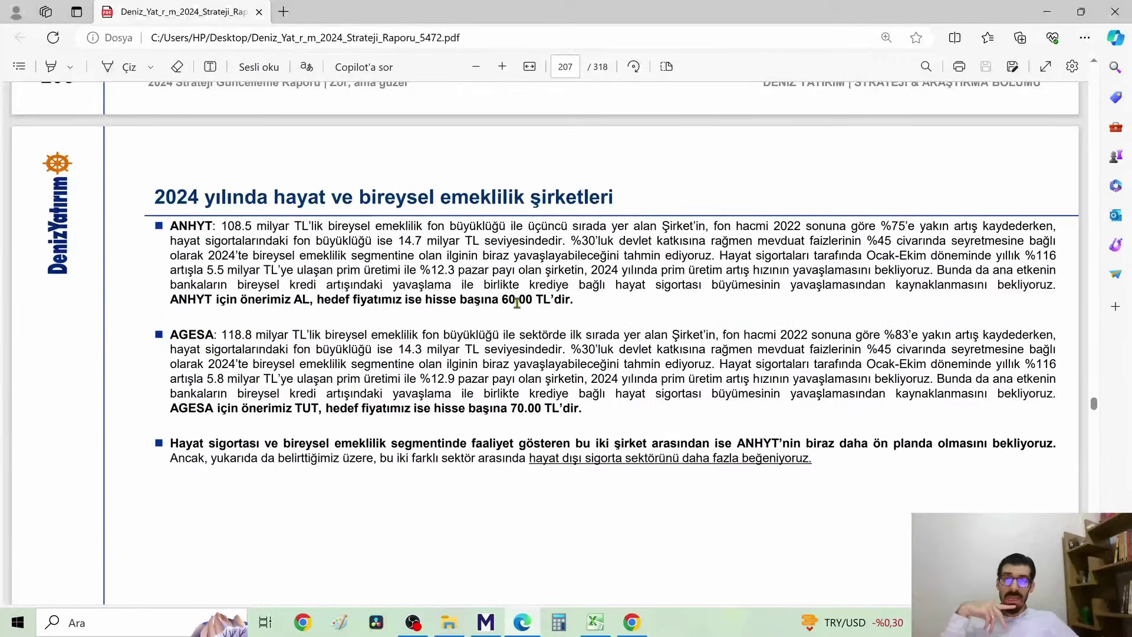
{"action": "scroll", "coordinate": [549, 445], "scroll_direction": "up", "scroll_amount": 12}
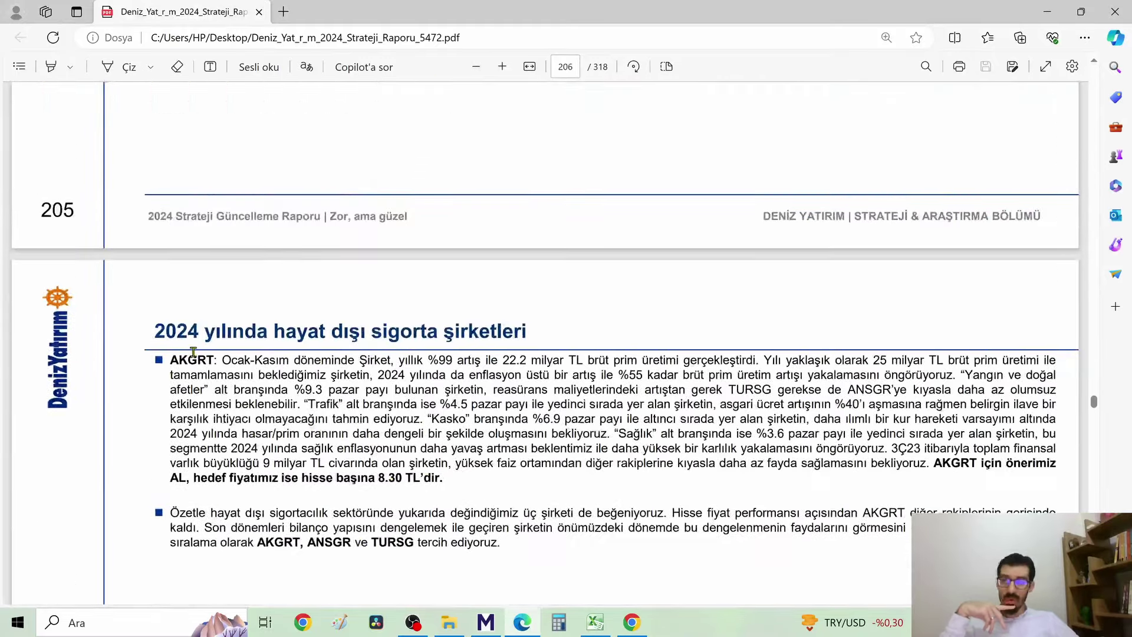
{"action": "scroll", "coordinate": [193, 352], "scroll_direction": "up", "scroll_amount": 12}
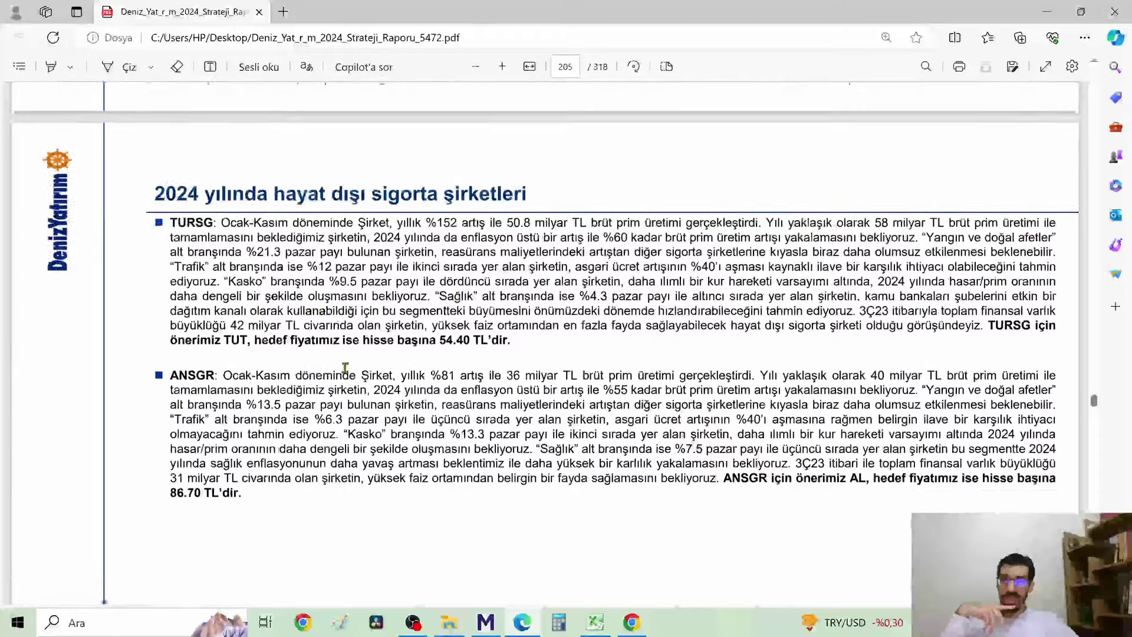
{"action": "scroll", "coordinate": [345, 368], "scroll_direction": "down", "scroll_amount": 20}
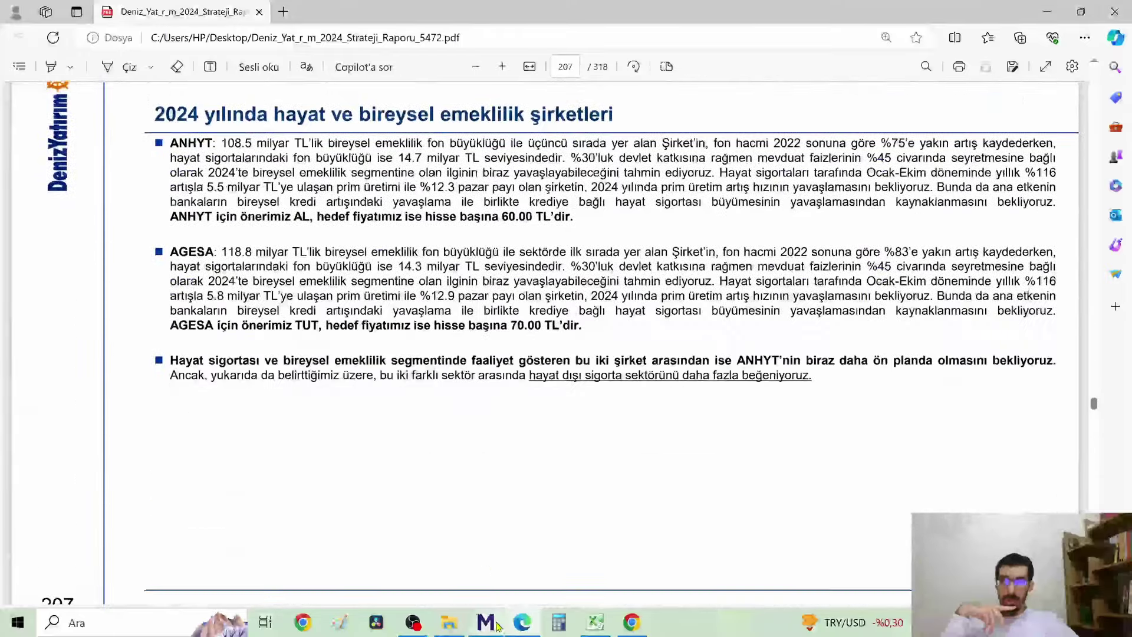
Switch to TradingView in Chrome and load the TURSG stock chart through the symbol search.
{"action": "left_click", "coordinate": [497, 623]}
{"action": "left_click", "coordinate": [627, 629]}
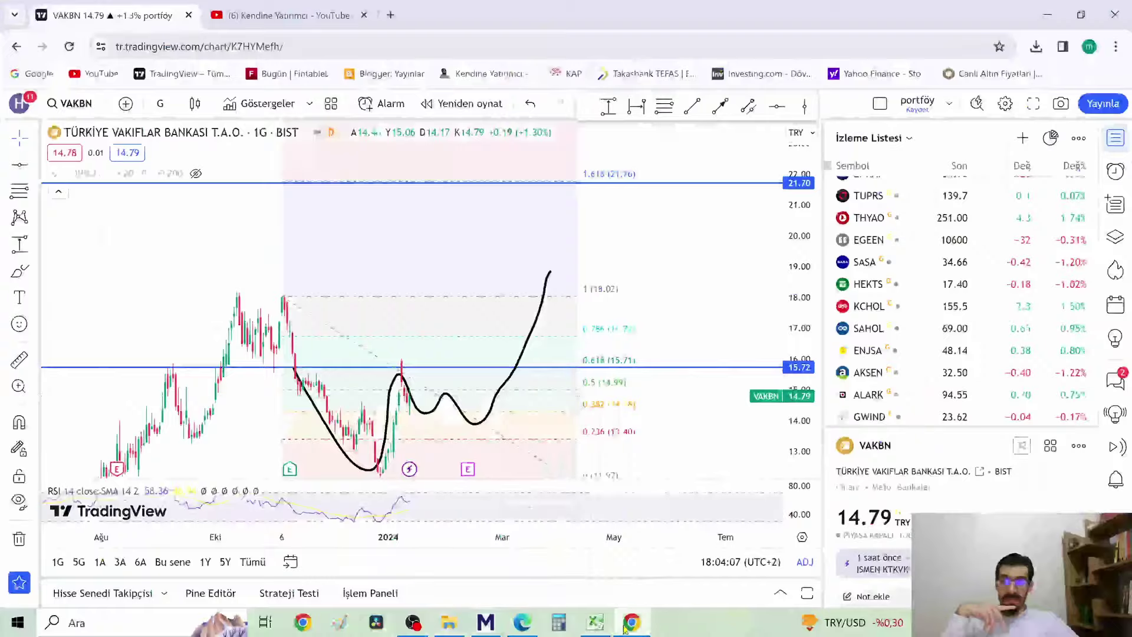
{"action": "left_click", "coordinate": [72, 103]}
{"action": "type", "text": "TURS"}
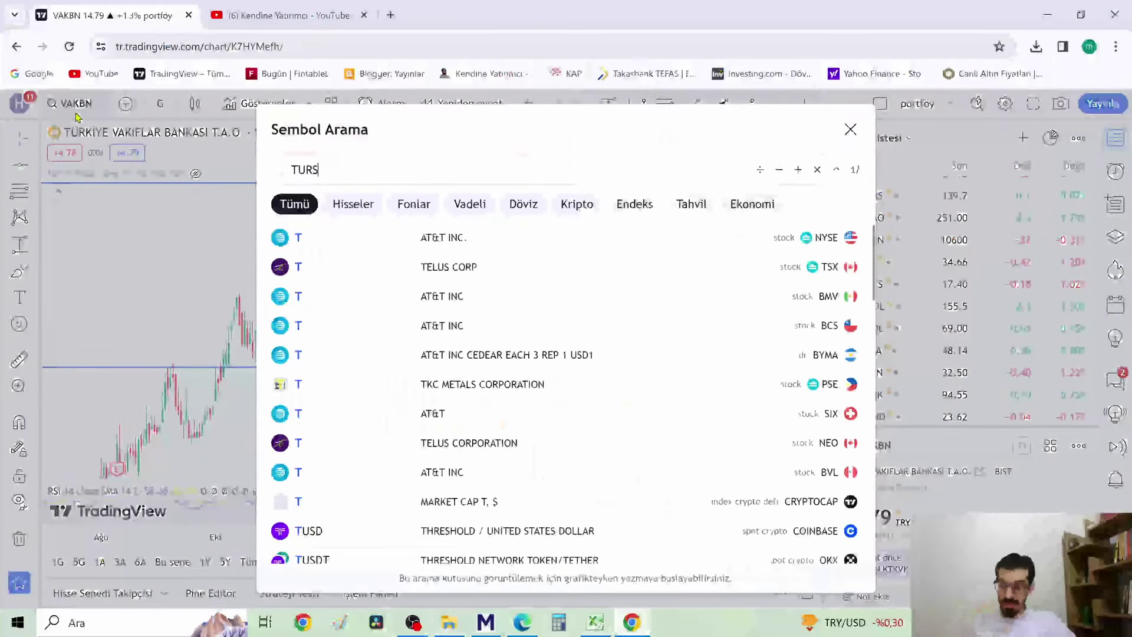
{"action": "type", "text": "G"}
{"action": "left_click", "coordinate": [381, 236]}
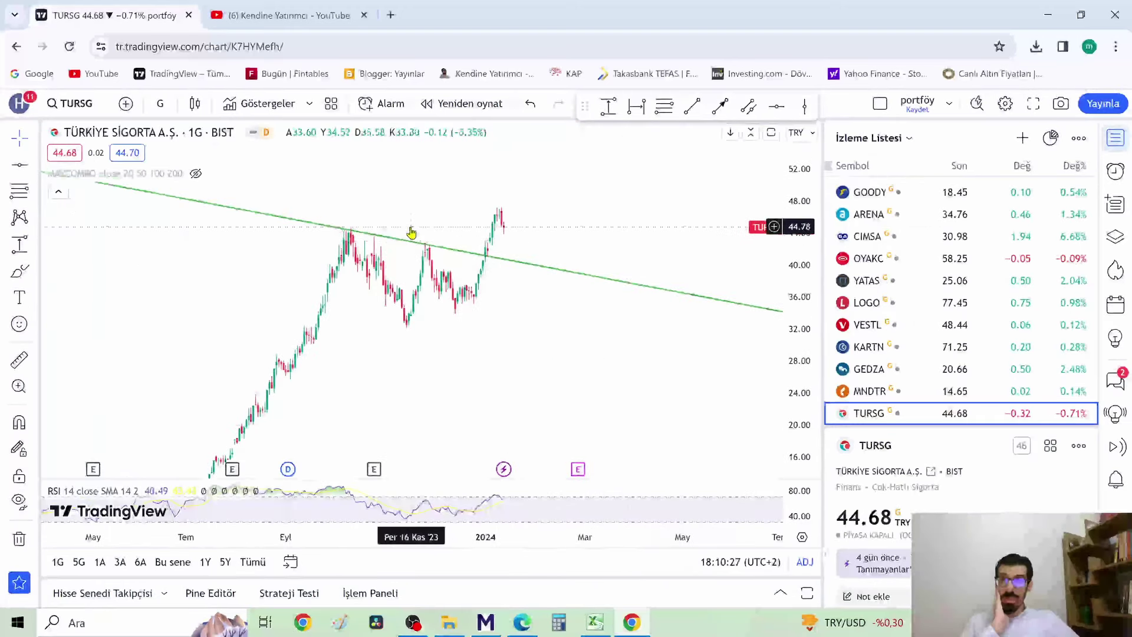
Draw a horizontal line at 44.58 across the TURSG chart, level with the October peak.
{"action": "key", "text": "alt+h"}
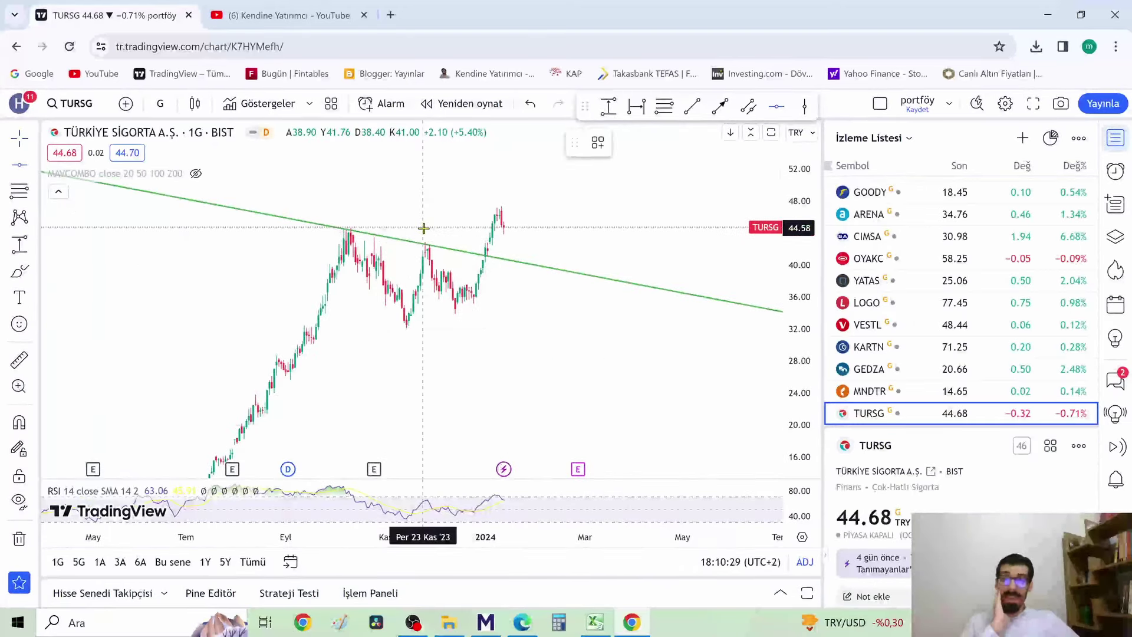
{"action": "left_click", "coordinate": [423, 228]}
{"action": "scroll", "coordinate": [431, 220], "scroll_direction": "up", "scroll_amount": 3}
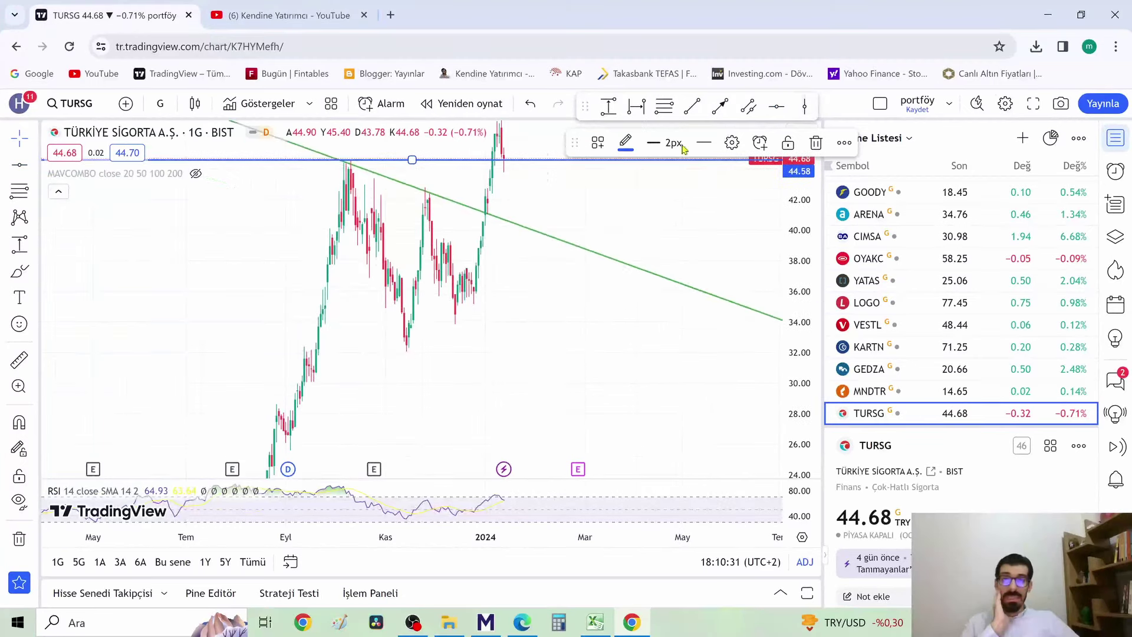
{"action": "right_click", "coordinate": [431, 221]}
{"action": "left_click", "coordinate": [390, 165]}
{"action": "left_click_drag", "start_coordinate": [389, 165], "coordinate": [535, 253]}
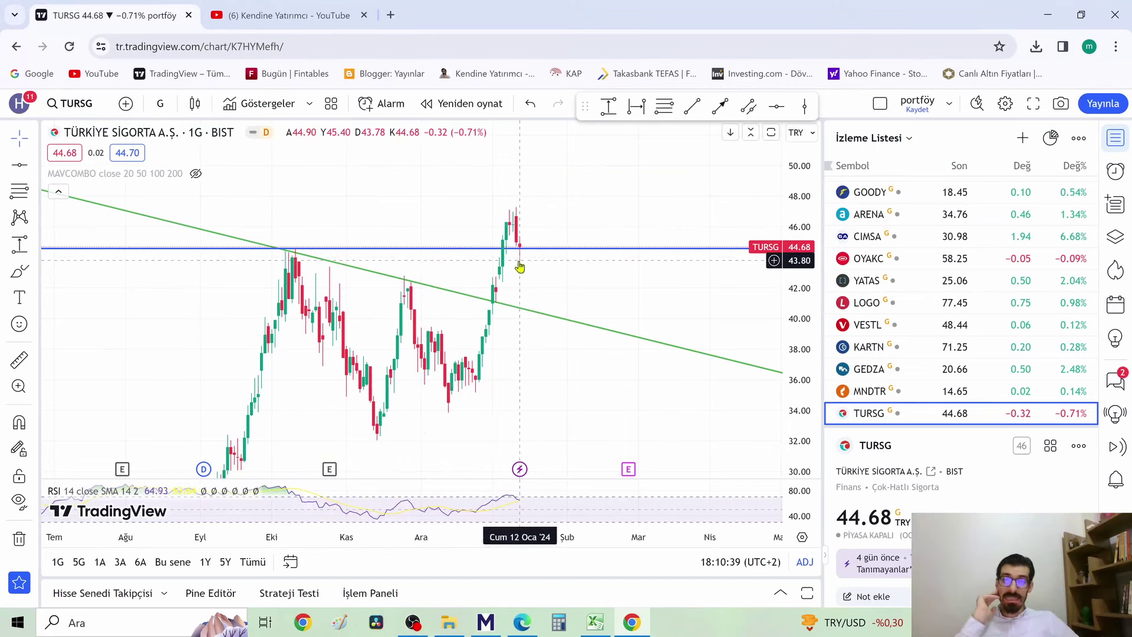
Circle the latest January candles around the horizontal line with the brush, and delete the circle.
{"action": "left_click", "coordinate": [20, 272]}
{"action": "mouse_move", "coordinate": [489, 254]}
{"action": "left_mouse_down"}
{"action": "mouse_move", "coordinate": [530, 261]}
{"action": "mouse_move", "coordinate": [513, 271]}
{"action": "left_mouse_up"}
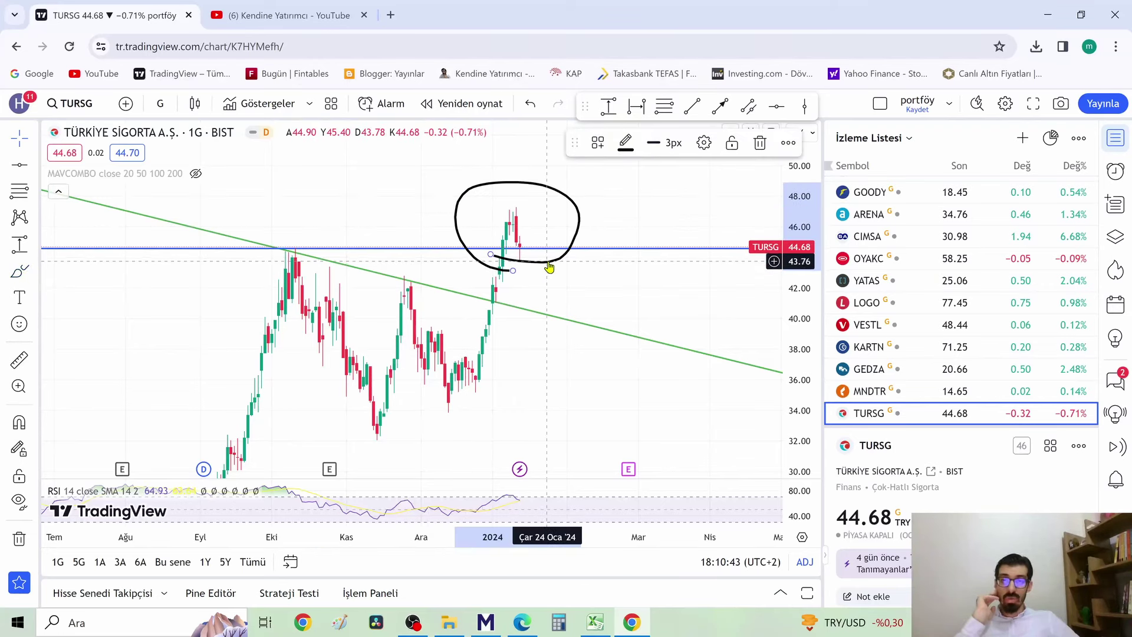
{"action": "left_click", "coordinate": [760, 142]}
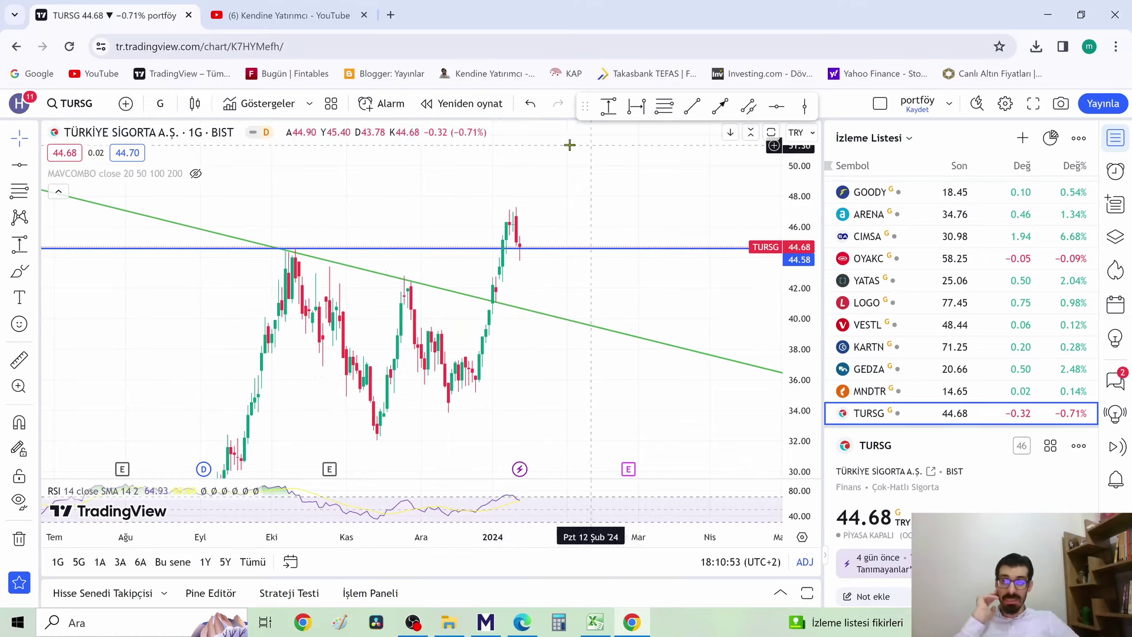
Measure TURSG's price range from the November low at 32.00 up to the January high, and remove the measurement.
{"action": "scroll", "coordinate": [316, 399], "scroll_direction": "right", "scroll_amount": 2}
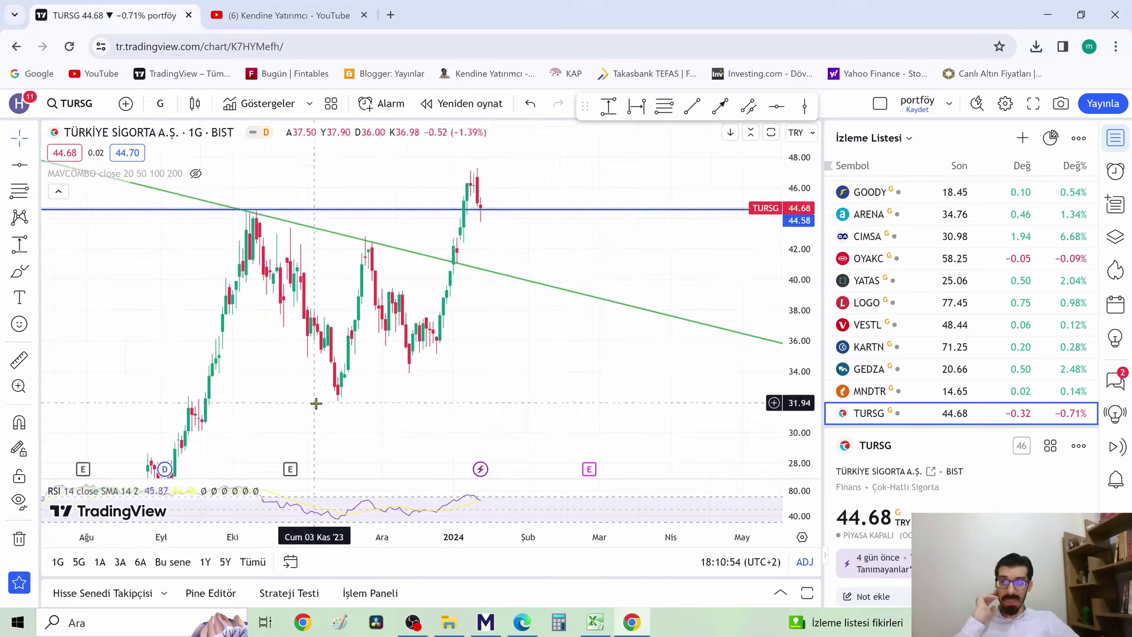
{"action": "left_click", "coordinate": [20, 248]}
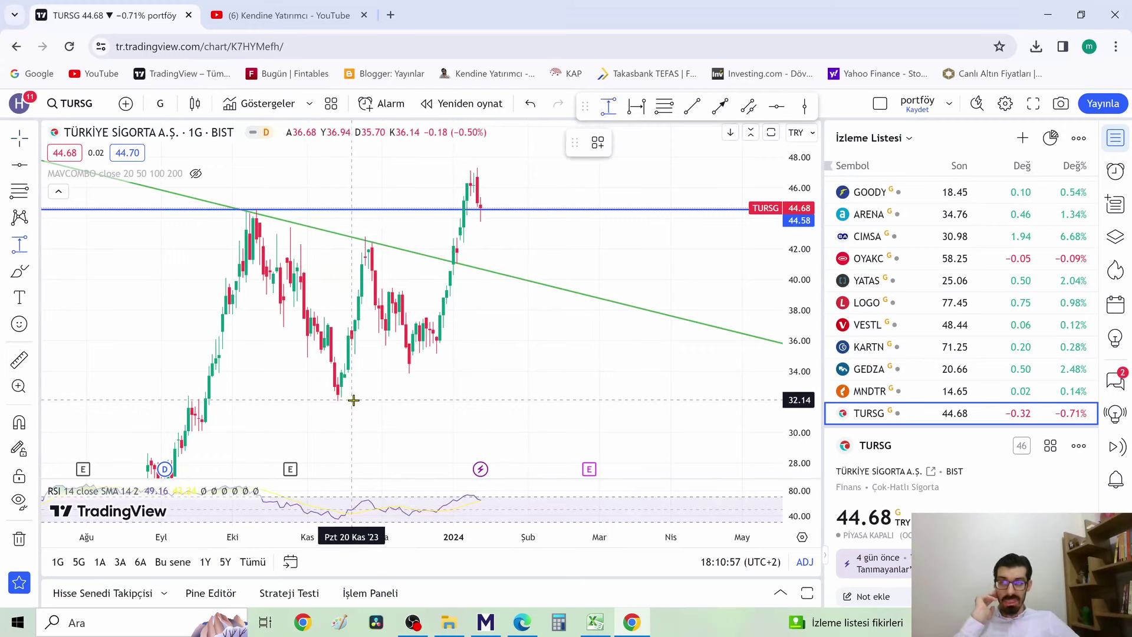
{"action": "left_click", "coordinate": [358, 402]}
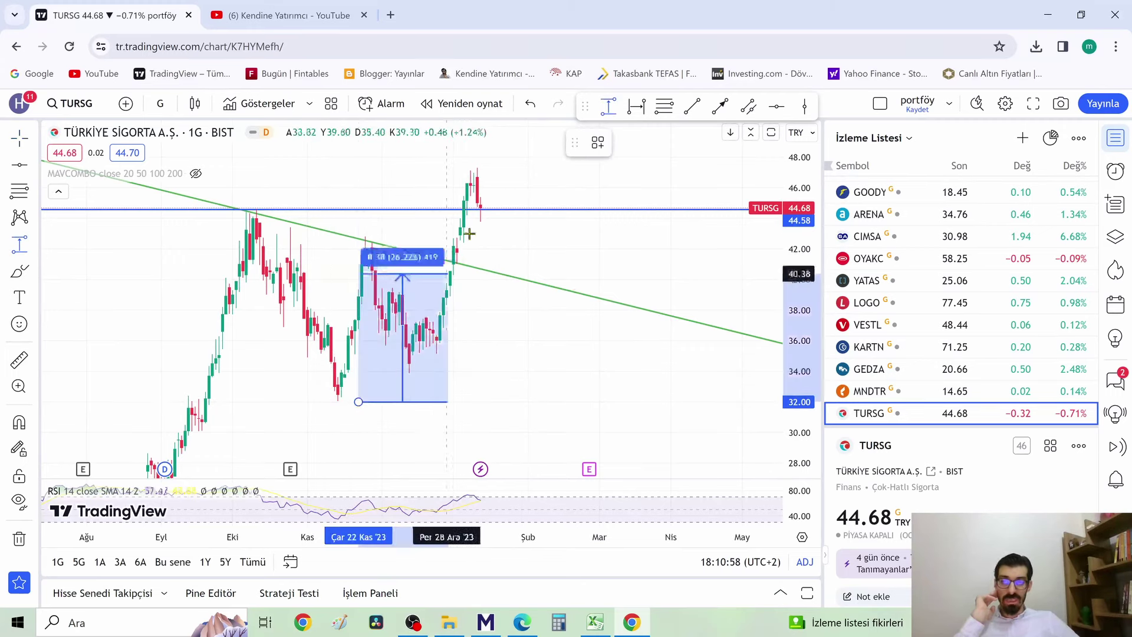
{"action": "left_click", "coordinate": [576, 169]}
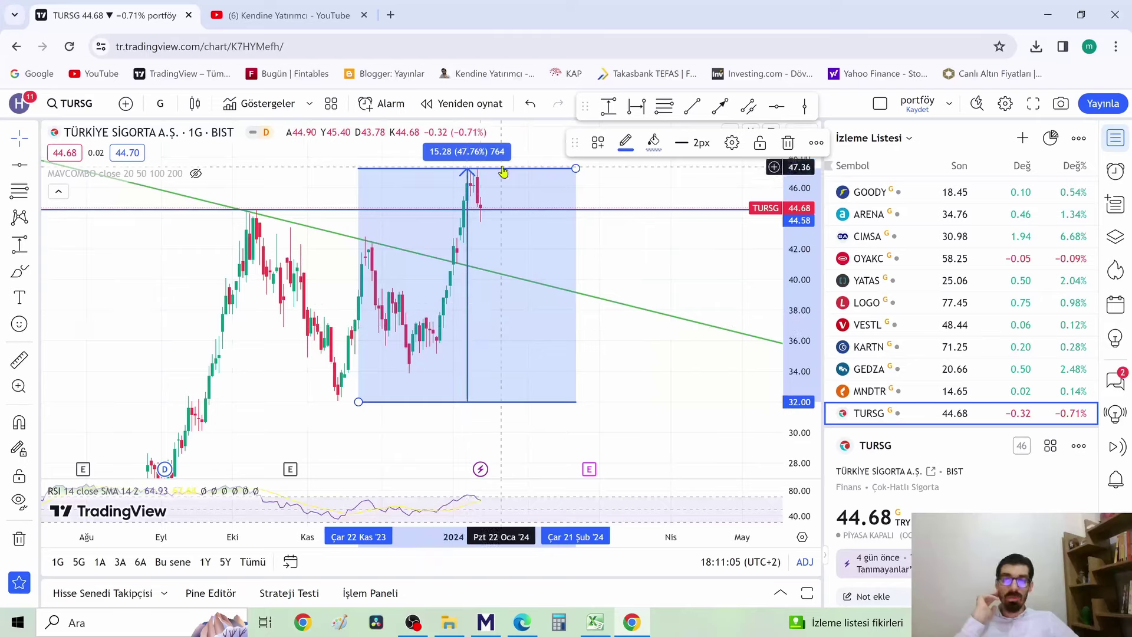
{"action": "key", "text": "Delete"}
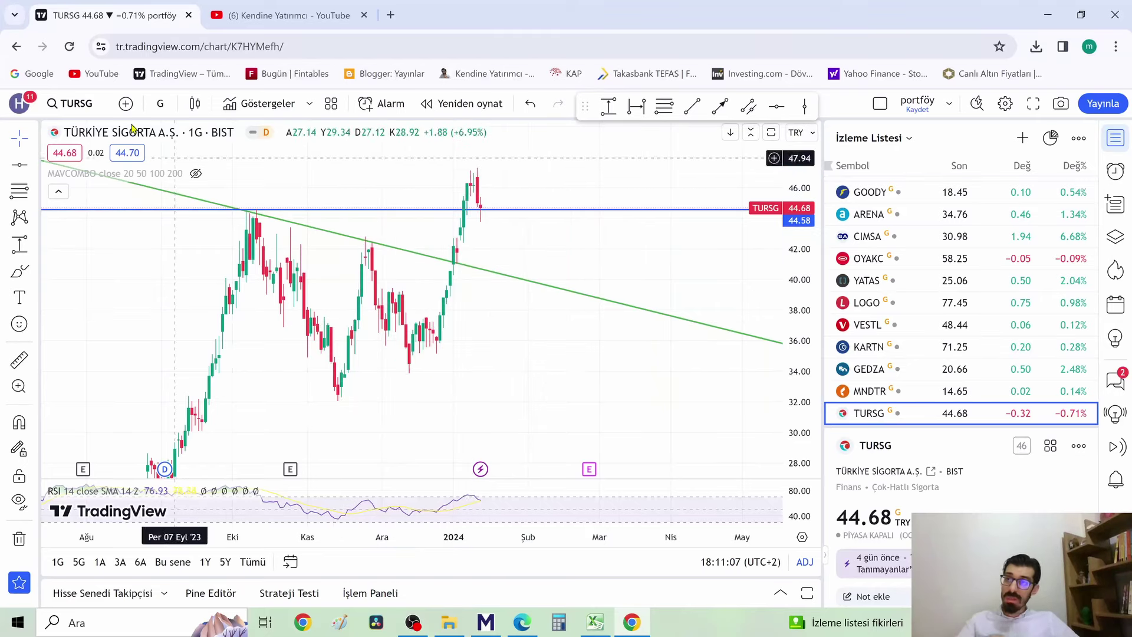
Load the ANSGR stock chart through the symbol search.
{"action": "left_click", "coordinate": [69, 103]}
{"action": "type", "text": "ANSG"}
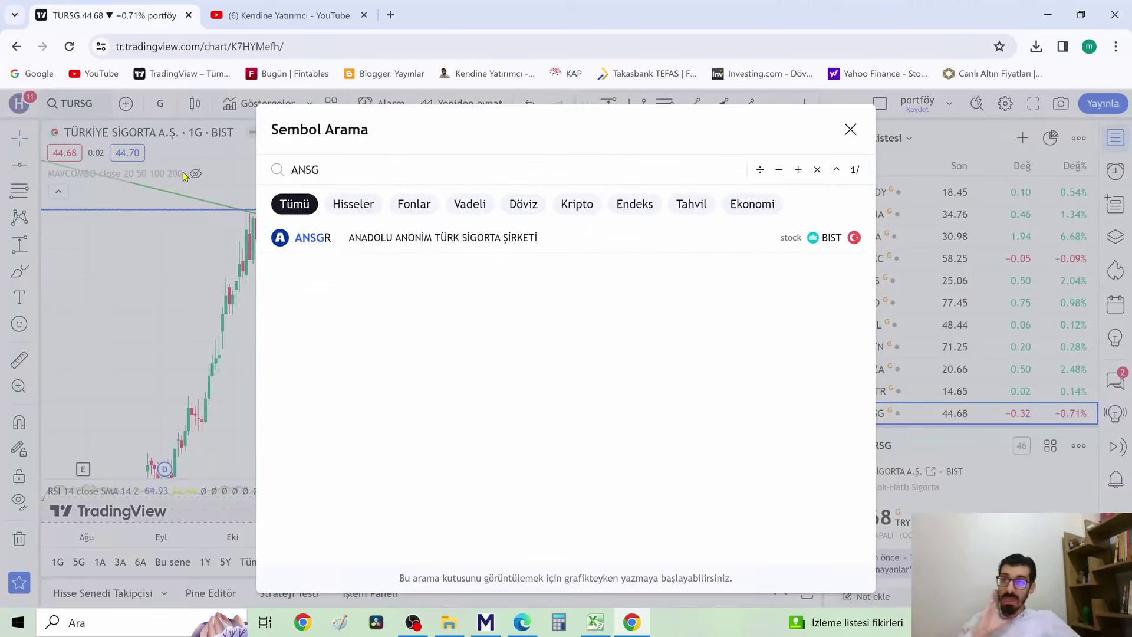
{"action": "key", "text": "Return"}
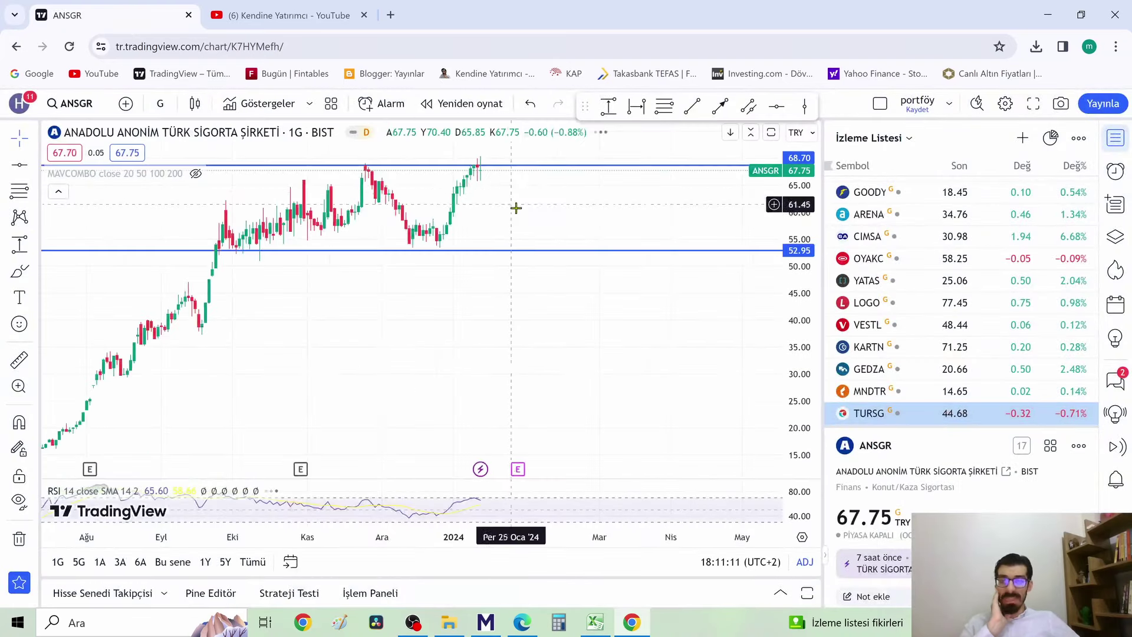
Move the upper horizontal line on the ANSGR chart up to 69.10, level with the late-November peak.
{"action": "scroll", "coordinate": [533, 303], "scroll_direction": "down", "scroll_amount": 5}
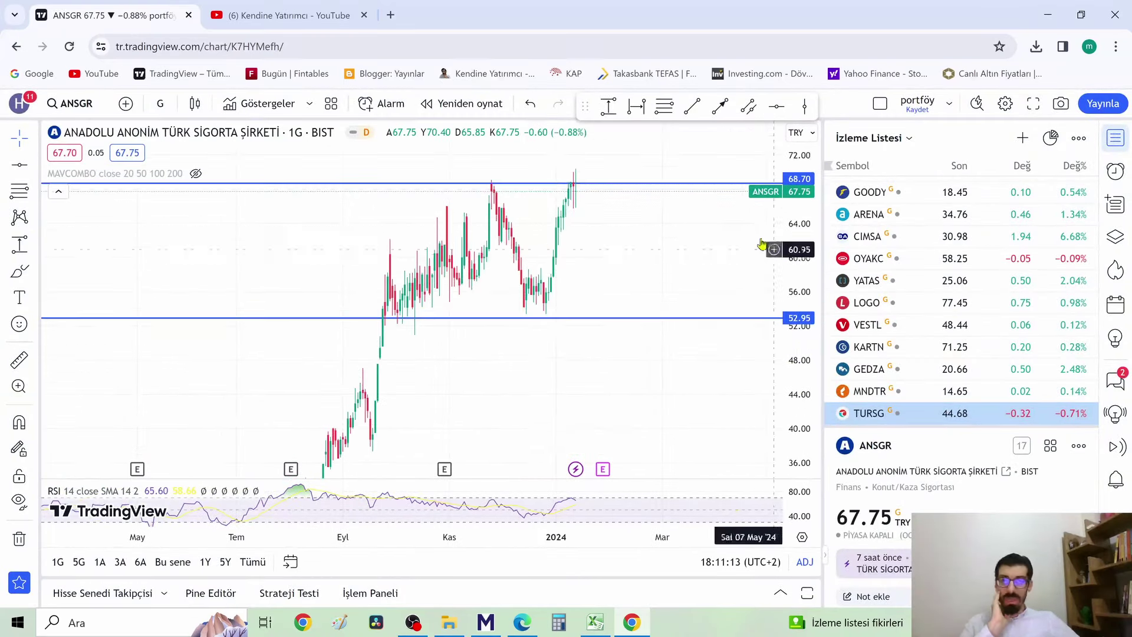
{"action": "left_click_drag", "start_coordinate": [434, 281], "coordinate": [417, 346]}
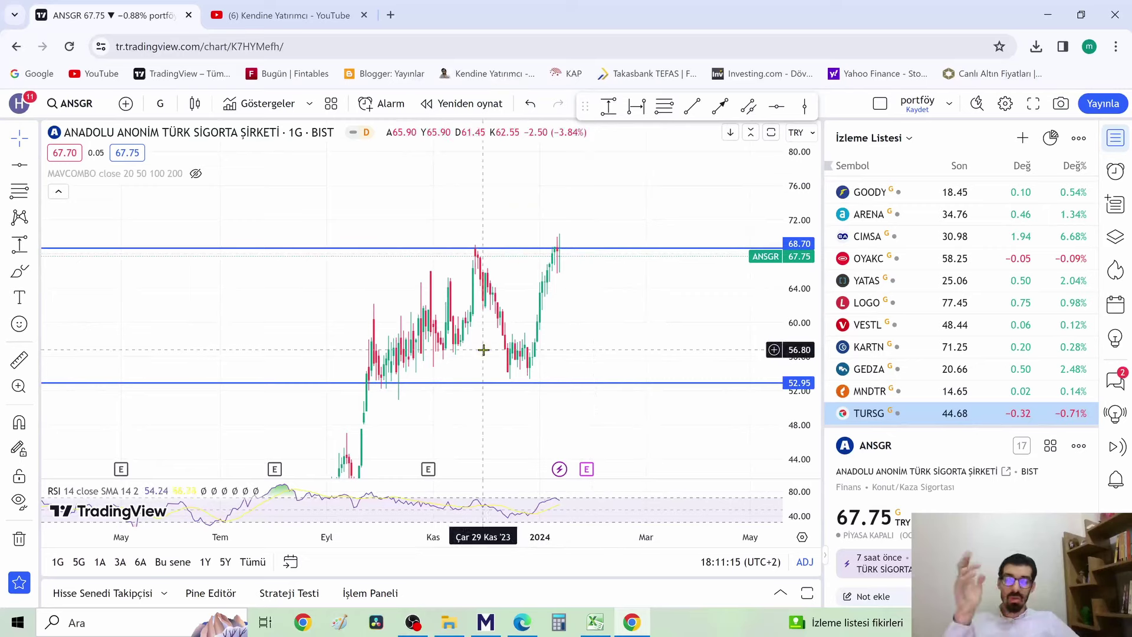
{"action": "scroll", "coordinate": [500, 260], "scroll_direction": "up", "scroll_amount": 2}
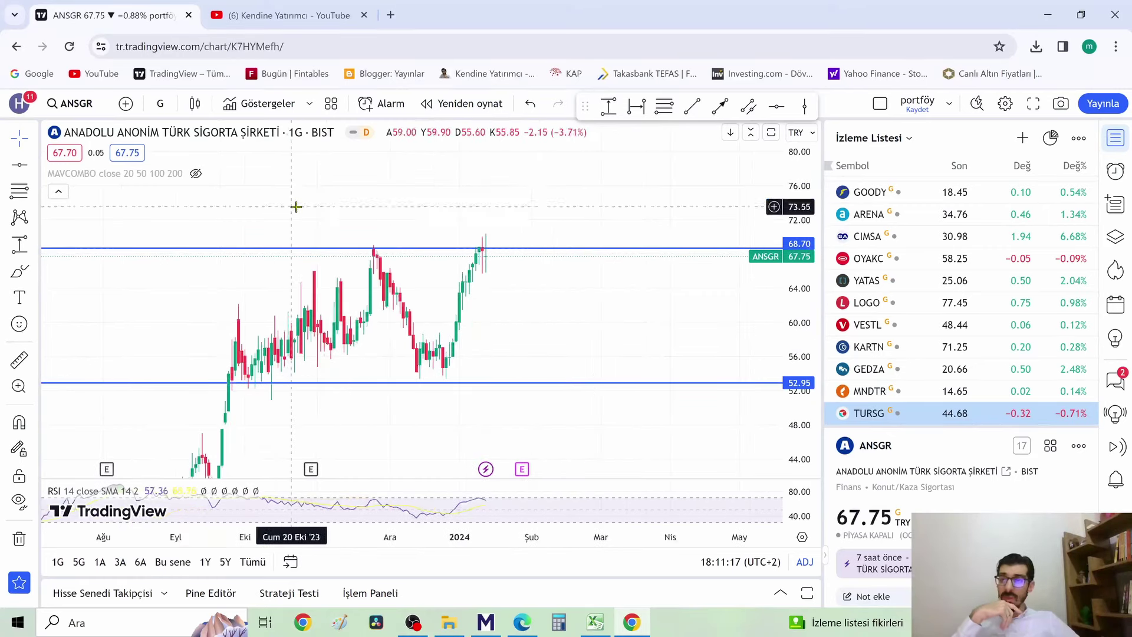
{"action": "scroll", "coordinate": [683, 254], "scroll_direction": "up", "scroll_amount": 1}
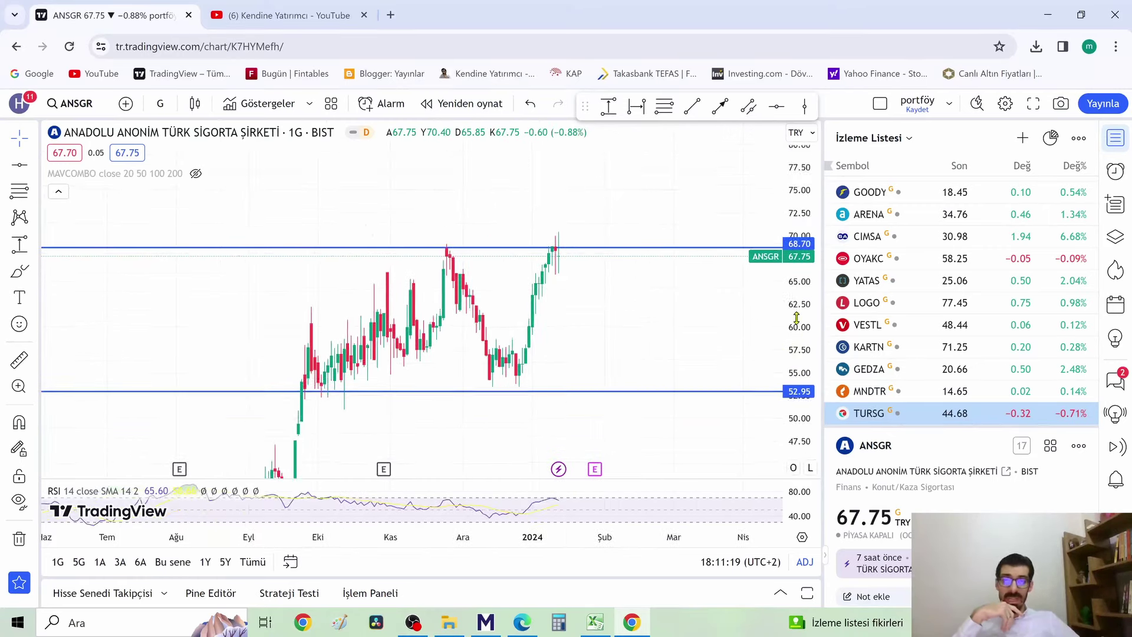
{"action": "left_click_drag", "start_coordinate": [497, 226], "coordinate": [498, 220]}
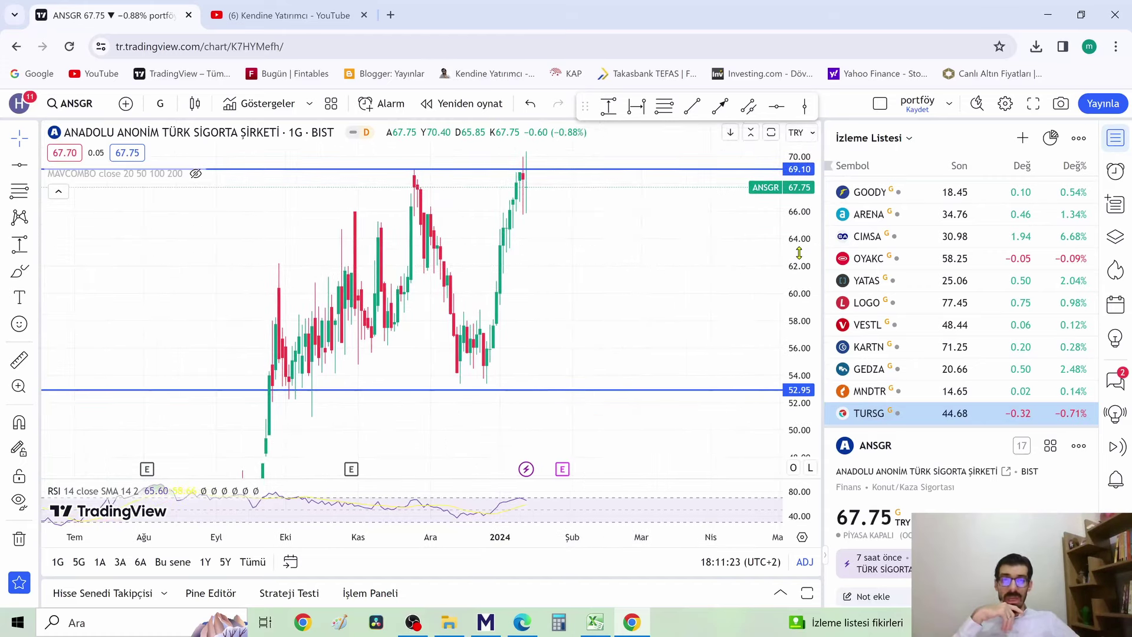
Sketch a double-dip path with the brush from ANSGR's late-November peak to an arrowhead near 80, and delete the sketch.
{"action": "scroll", "coordinate": [554, 383], "scroll_direction": "down", "scroll_amount": 2}
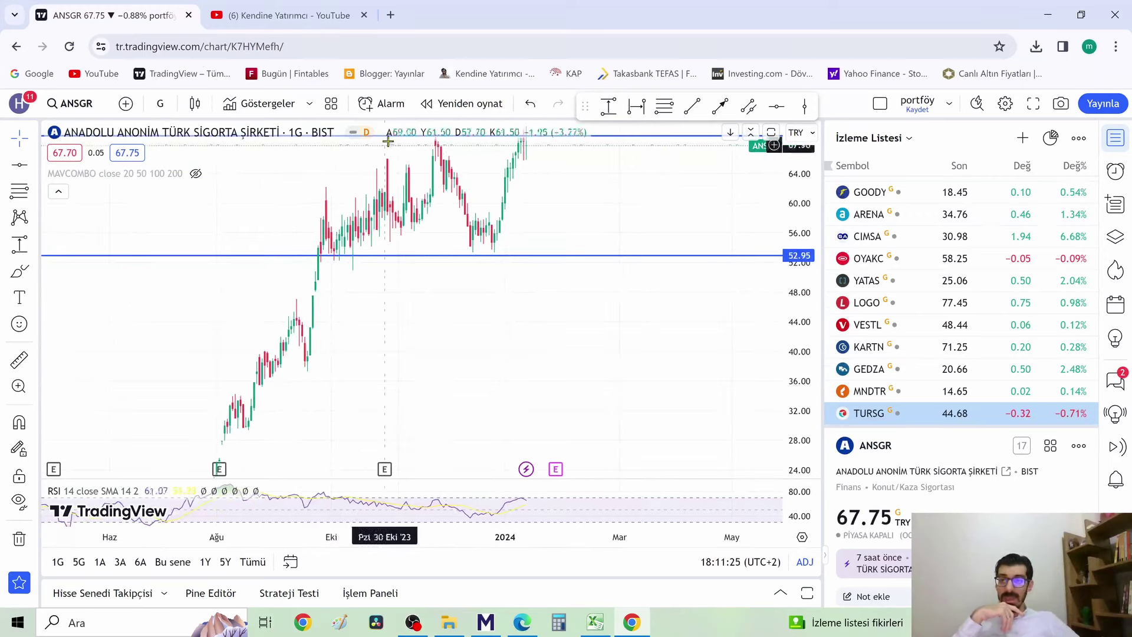
{"action": "left_click_drag", "start_coordinate": [793, 248], "coordinate": [195, 390]}
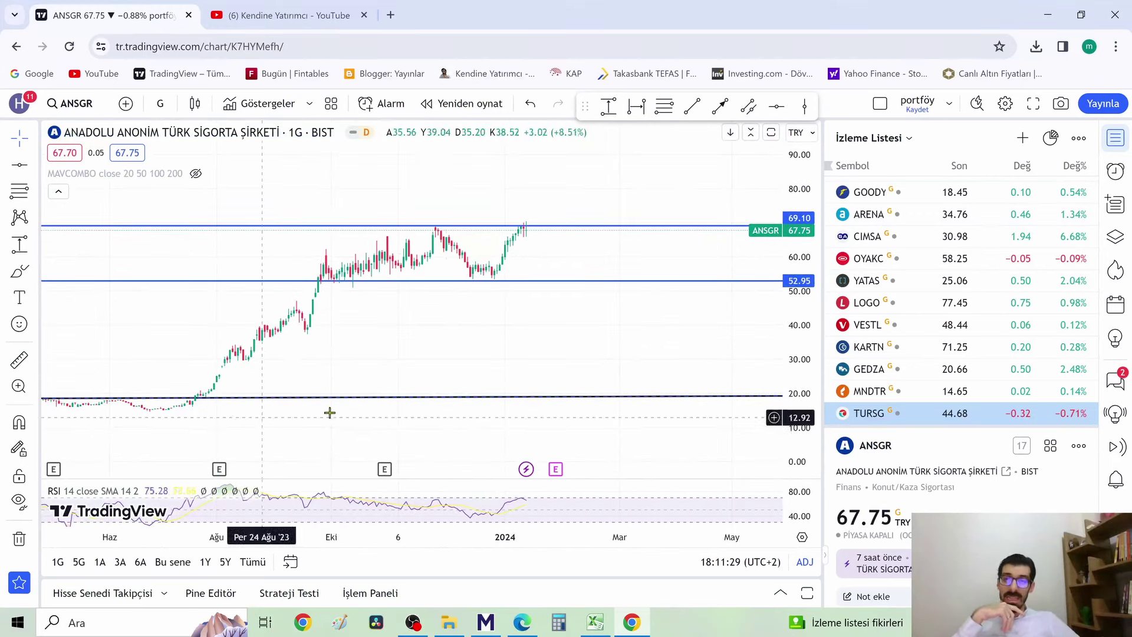
{"action": "scroll", "coordinate": [500, 277], "scroll_direction": "up", "scroll_amount": 2}
{"action": "left_click_drag", "start_coordinate": [500, 277], "coordinate": [501, 379]}
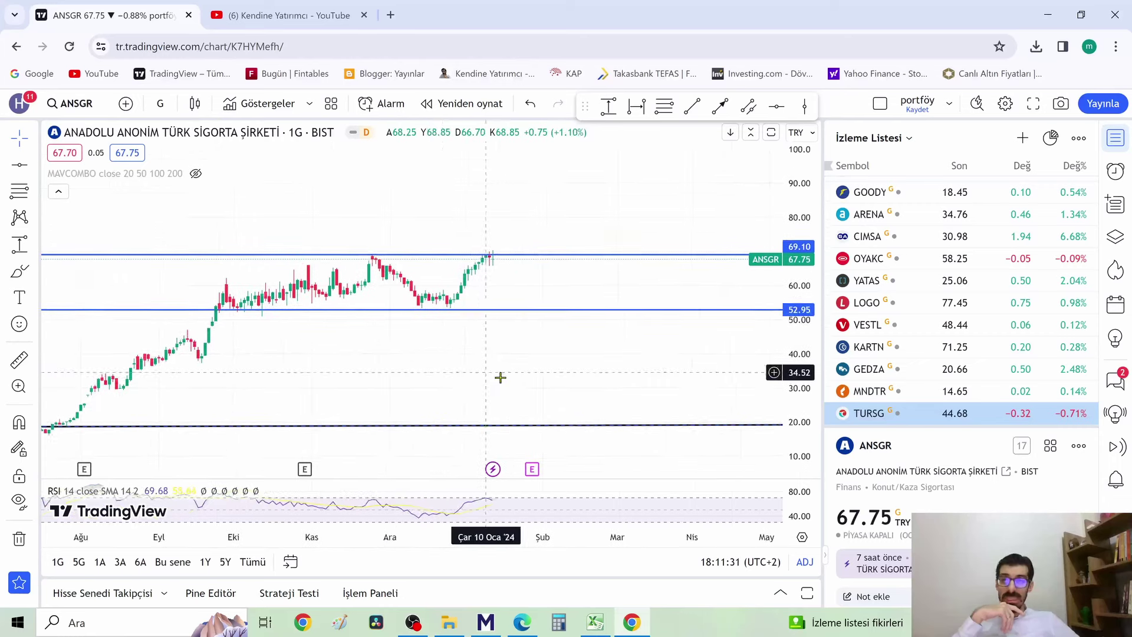
{"action": "left_click_drag", "start_coordinate": [798, 354], "coordinate": [753, 186]}
{"action": "left_click", "coordinate": [20, 271]}
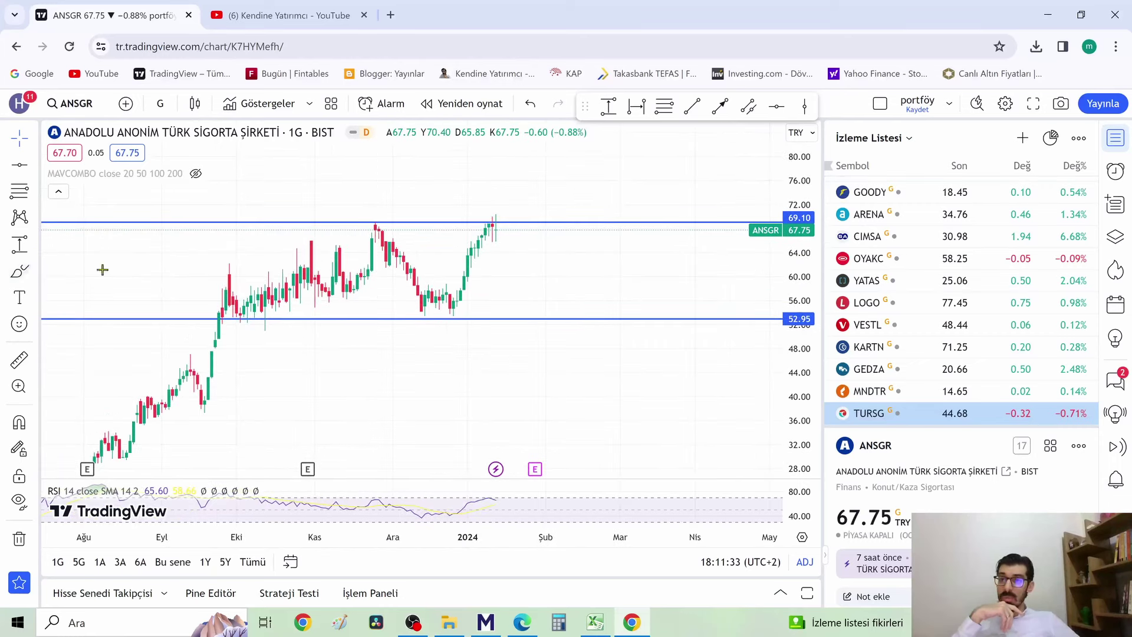
{"action": "mouse_move", "coordinate": [376, 226]}
{"action": "left_mouse_down"}
{"action": "mouse_move", "coordinate": [454, 304]}
{"action": "mouse_move", "coordinate": [566, 203]}
{"action": "mouse_move", "coordinate": [571, 162]}
{"action": "mouse_move", "coordinate": [592, 189]}
{"action": "mouse_move", "coordinate": [558, 258]}
{"action": "left_mouse_up"}
{"action": "left_click", "coordinate": [549, 260]}
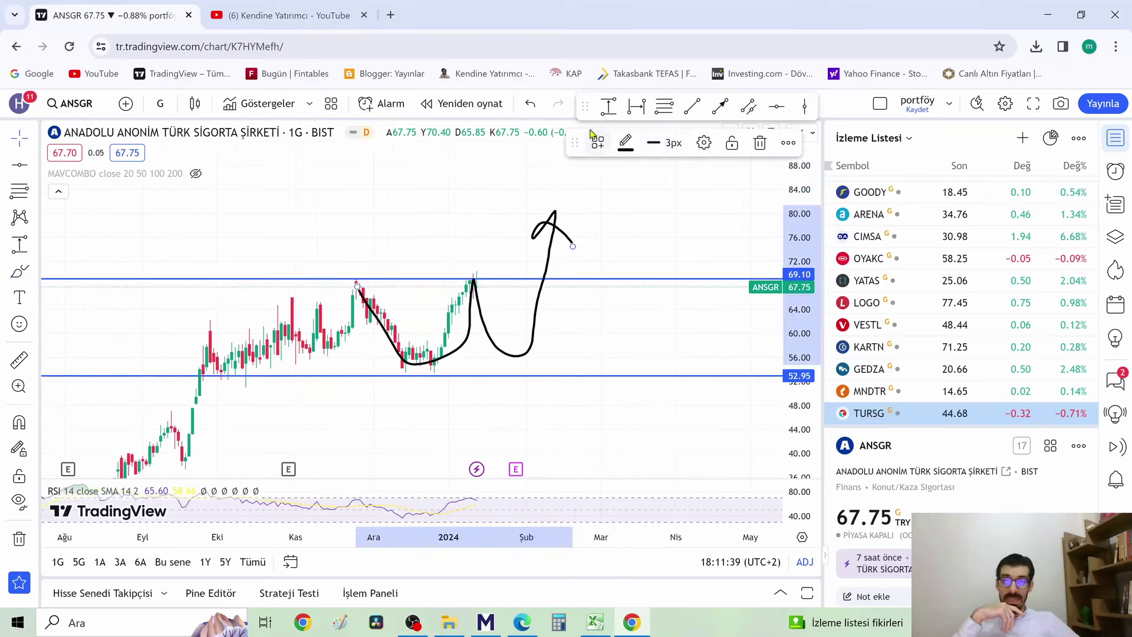
{"action": "left_click", "coordinate": [757, 143]}
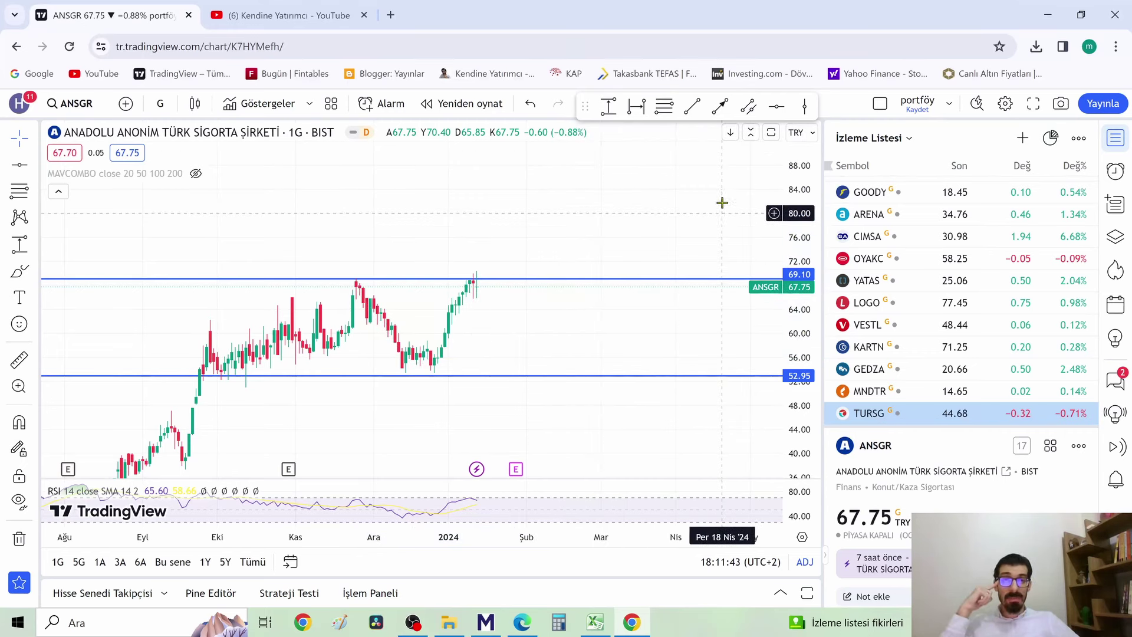
Measure the price range from the 69.10 line up to a temporary horizontal line at 79.65, and delete both drawings.
{"action": "left_click", "coordinate": [776, 106]}
{"action": "left_click", "coordinate": [676, 216]}
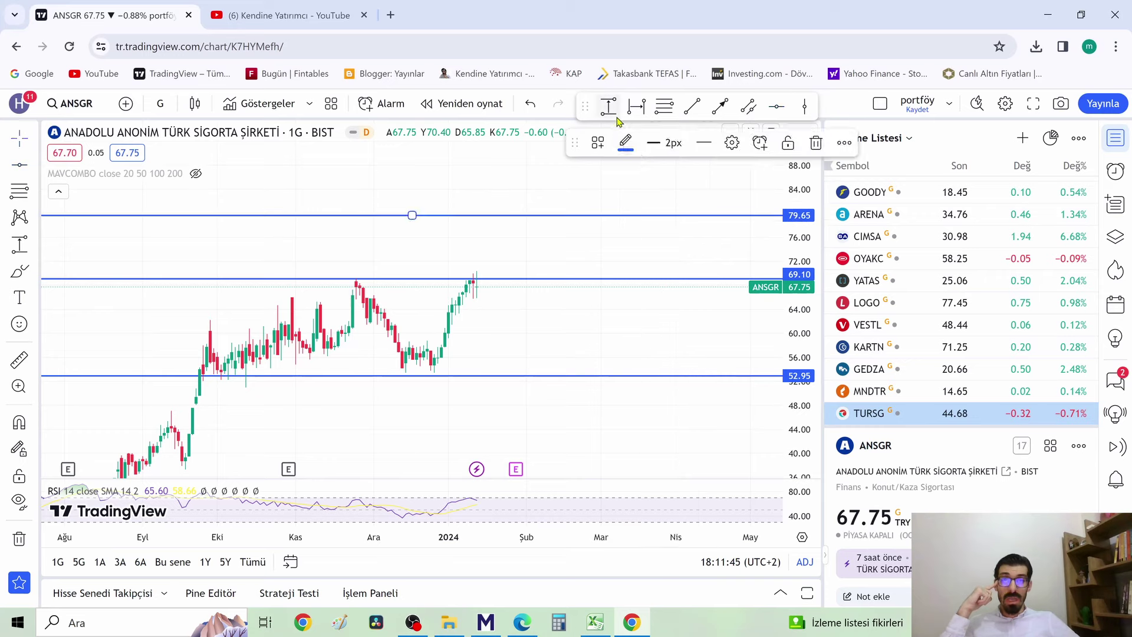
{"action": "left_click", "coordinate": [608, 106]}
{"action": "left_click", "coordinate": [573, 277]}
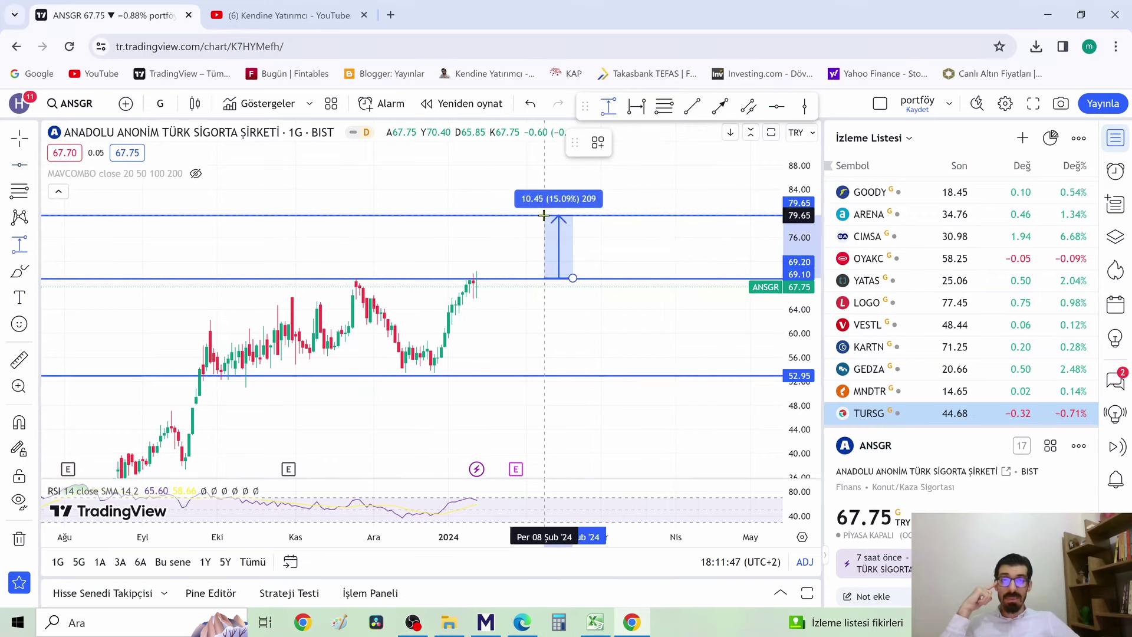
{"action": "left_click", "coordinate": [542, 216]}
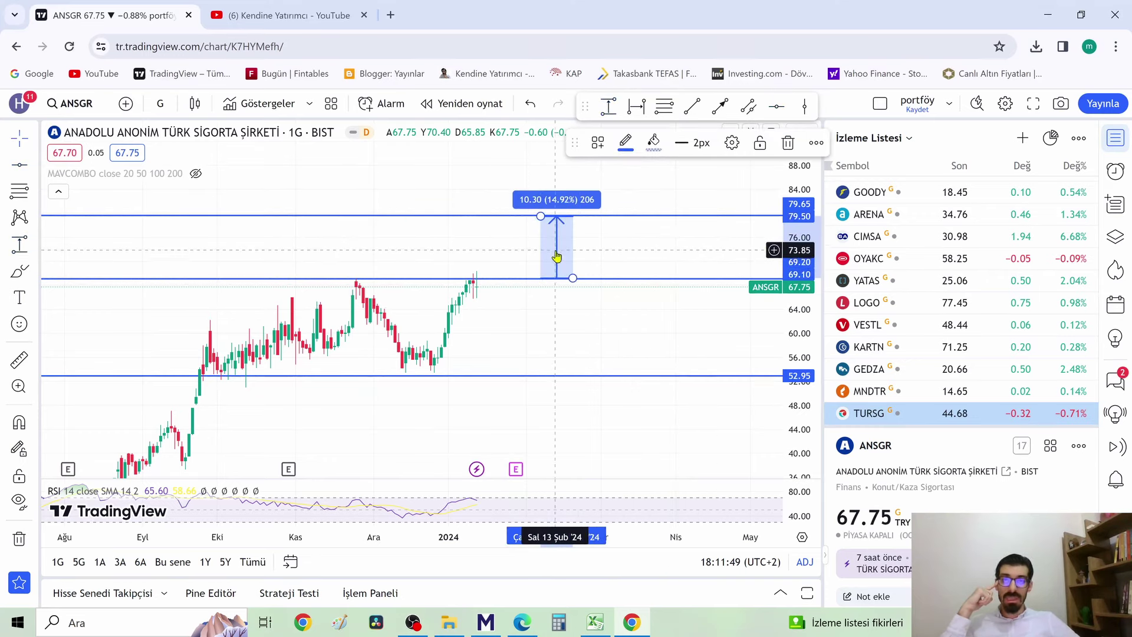
{"action": "left_click", "coordinate": [788, 142]}
{"action": "left_click", "coordinate": [608, 218]}
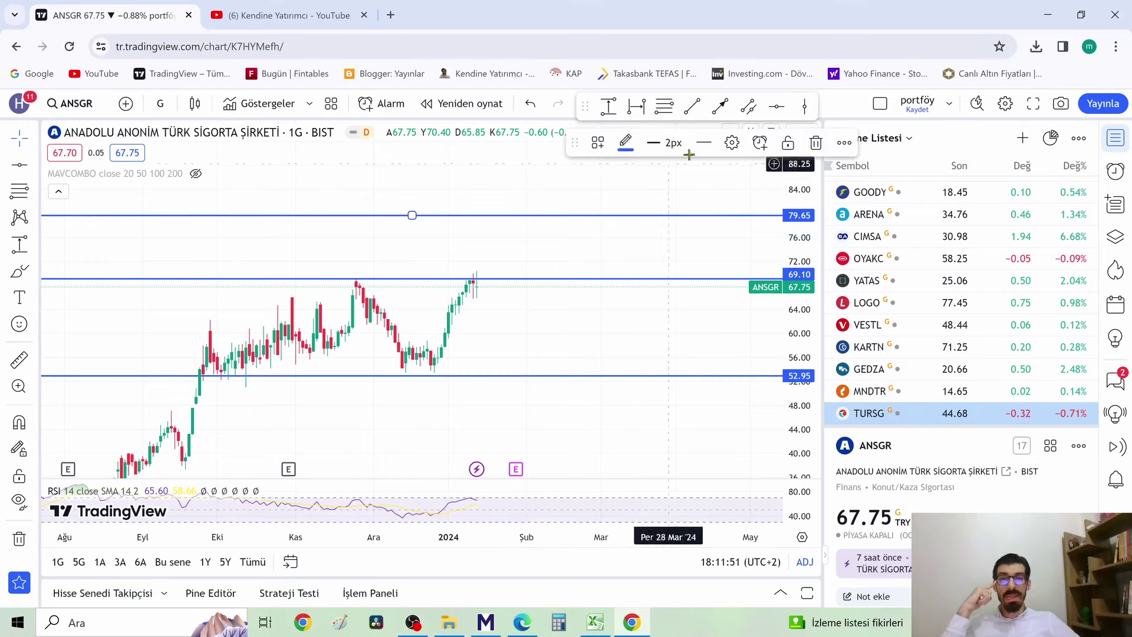
{"action": "left_click", "coordinate": [815, 145]}
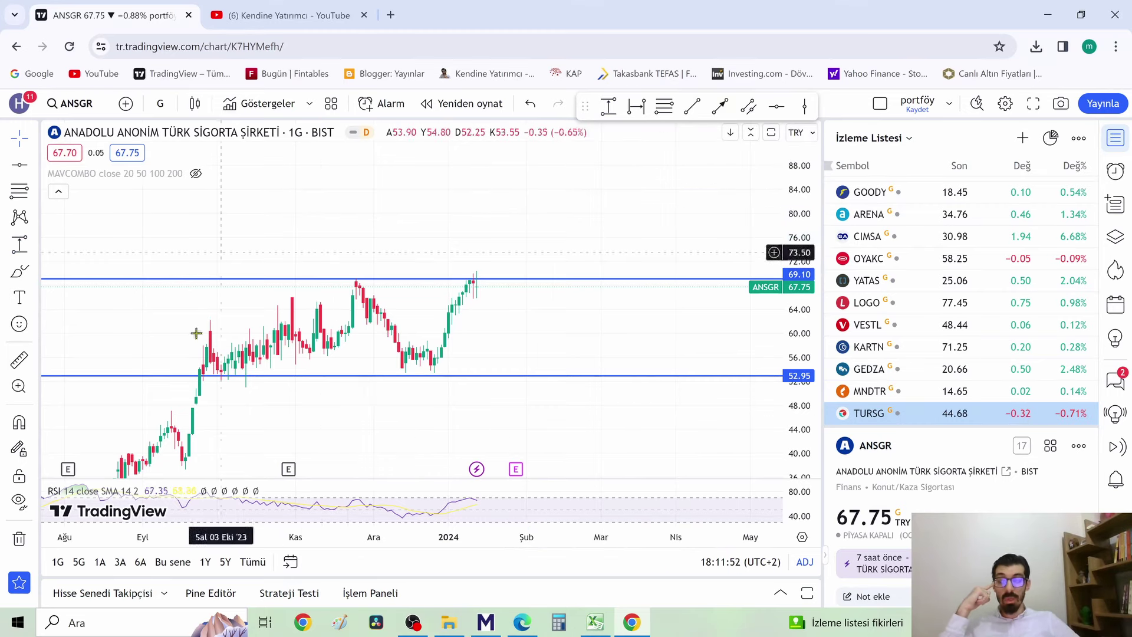
Switch to the Deniz Yatırım strategy report in Edge and look through the Beyaz eşya sektörü page.
{"action": "left_click", "coordinate": [487, 629]}
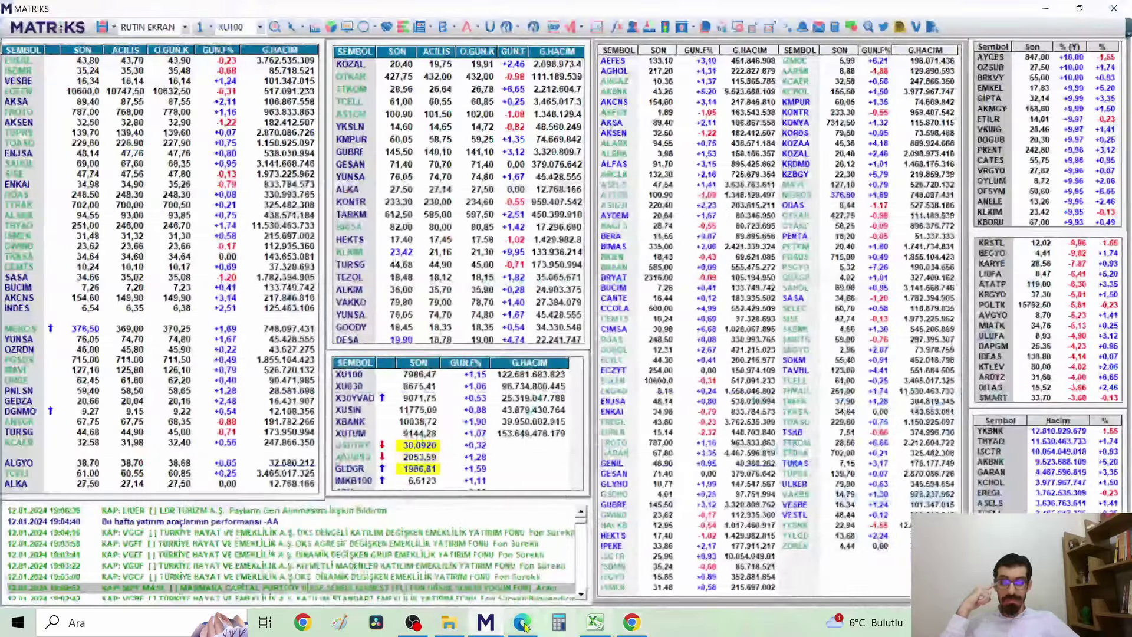
{"action": "left_click", "coordinate": [525, 625]}
{"action": "scroll", "coordinate": [473, 452], "scroll_direction": "down", "scroll_amount": 10}
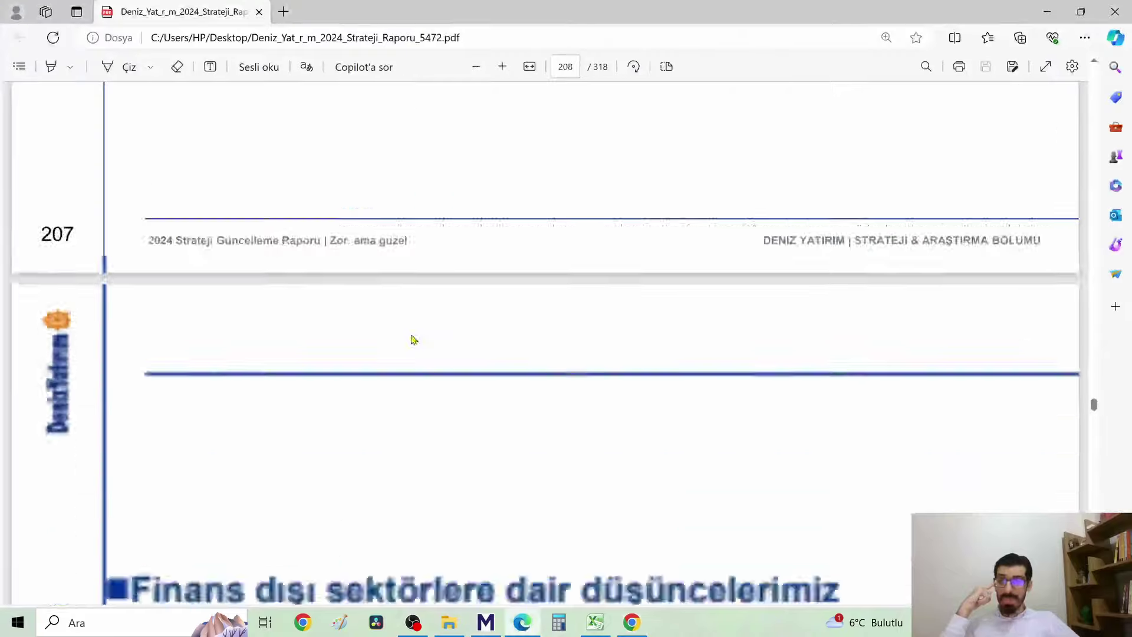
{"action": "scroll", "coordinate": [730, 454], "scroll_direction": "down", "scroll_amount": 7}
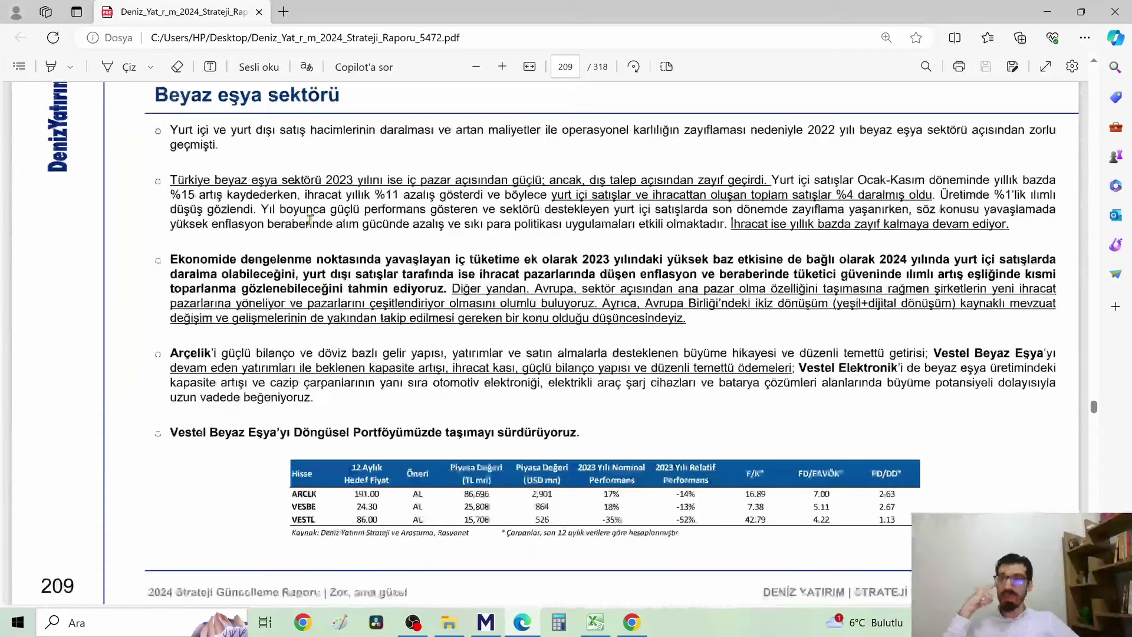
{"action": "scroll", "coordinate": [385, 391], "scroll_direction": "down", "scroll_amount": 4}
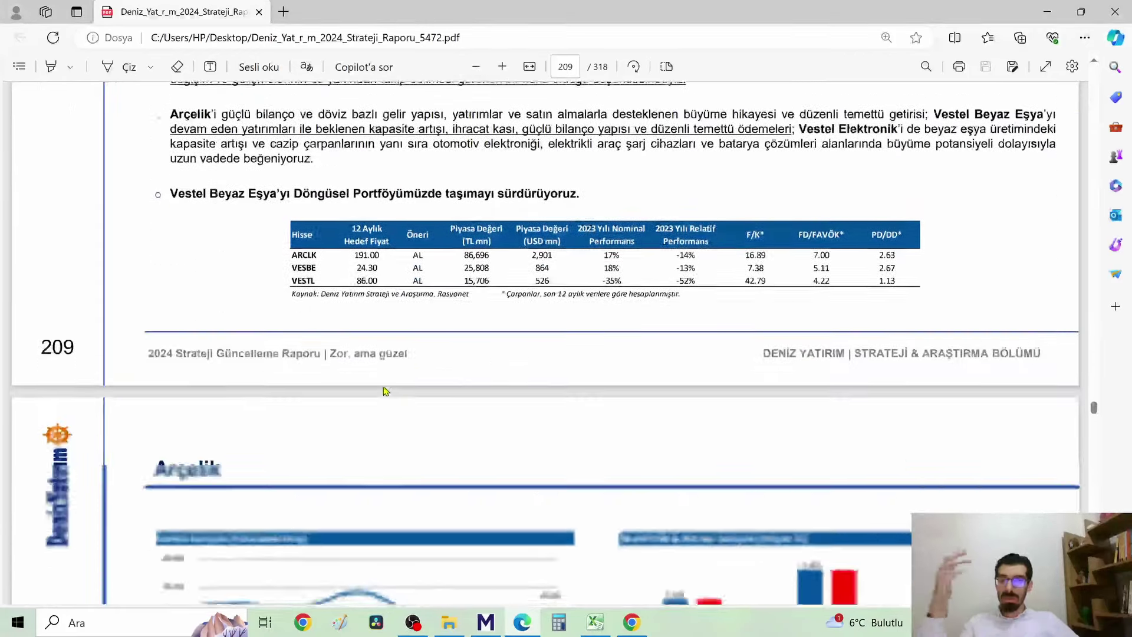
{"action": "scroll", "coordinate": [384, 389], "scroll_direction": "up", "scroll_amount": 5}
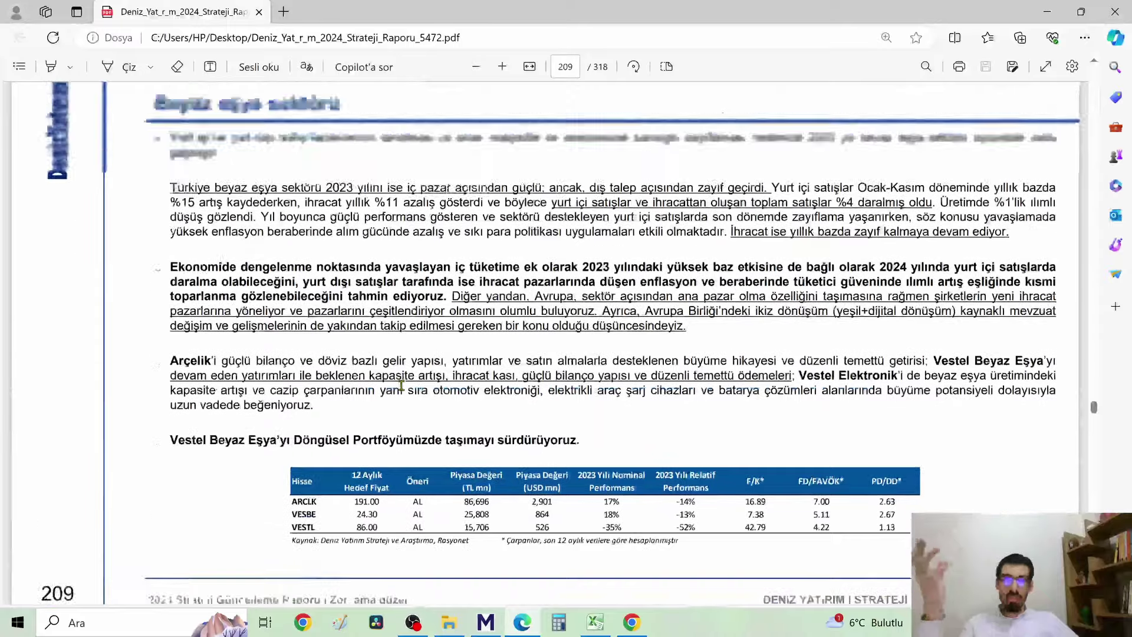
{"action": "scroll", "coordinate": [401, 387], "scroll_direction": "up", "scroll_amount": 2}
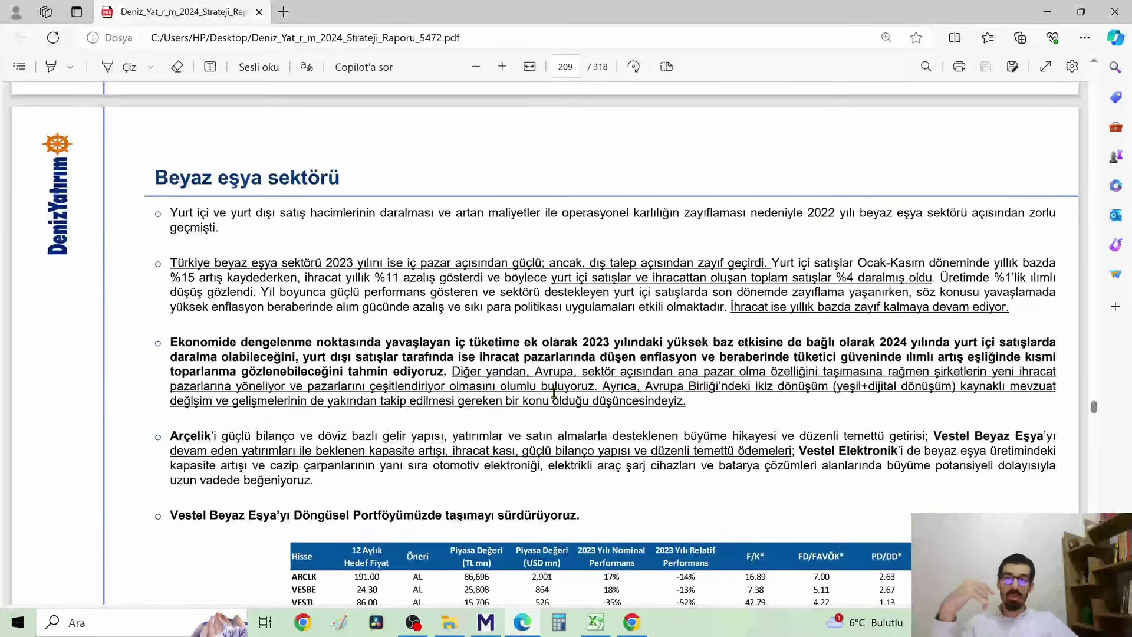
{"action": "scroll", "coordinate": [354, 212], "scroll_direction": "up", "scroll_amount": 10}
{"action": "scroll", "coordinate": [371, 399], "scroll_direction": "down", "scroll_amount": 10}
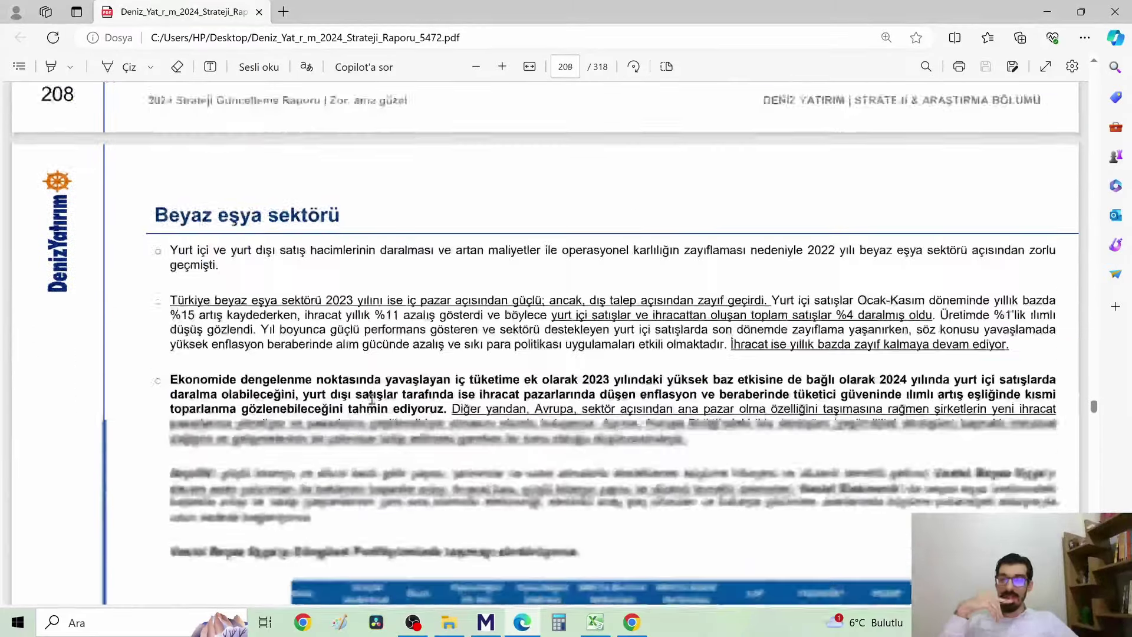
{"action": "scroll", "coordinate": [371, 400], "scroll_direction": "down", "scroll_amount": 15}
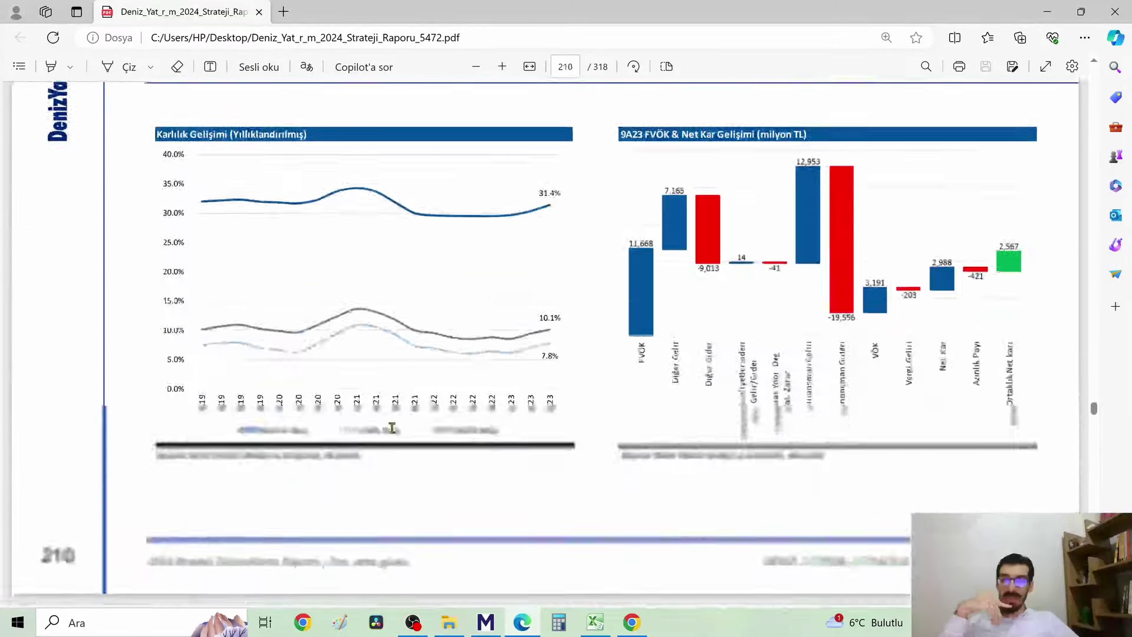
{"action": "scroll", "coordinate": [387, 263], "scroll_direction": "up", "scroll_amount": 10}
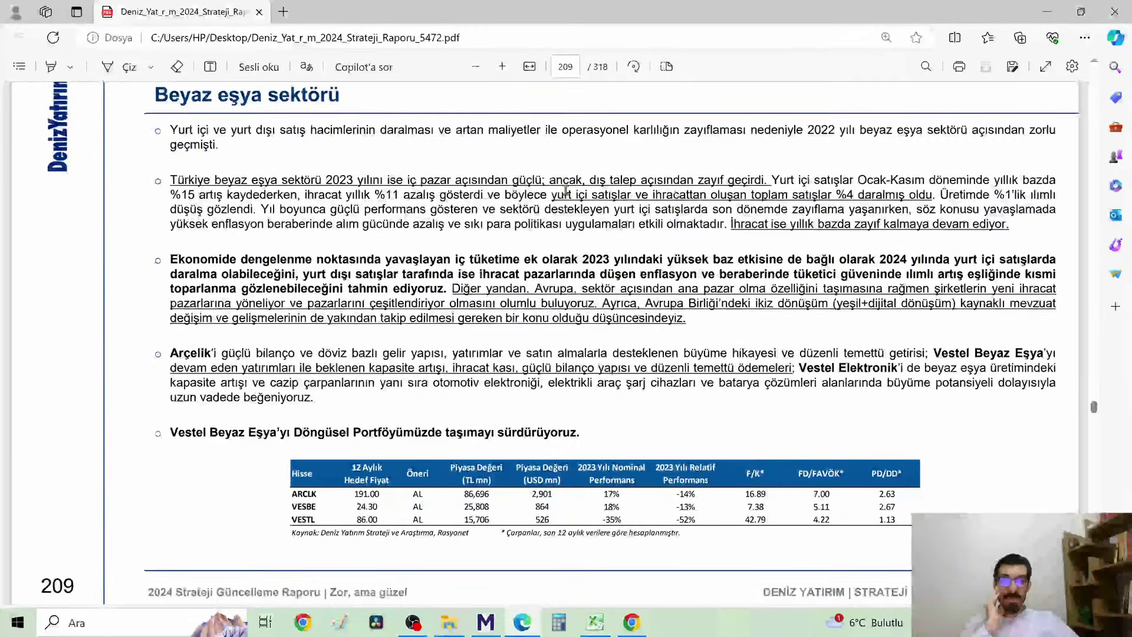
Mark the underlined phrases on total sales and weak exports in the second bullet while reading, and clear the selection.
{"action": "left_click_drag", "start_coordinate": [620, 196], "coordinate": [927, 196]}
{"action": "left_click", "coordinate": [884, 236]}
{"action": "left_click_drag", "start_coordinate": [753, 226], "coordinate": [1005, 227]}
{"action": "left_click", "coordinate": [809, 248]}
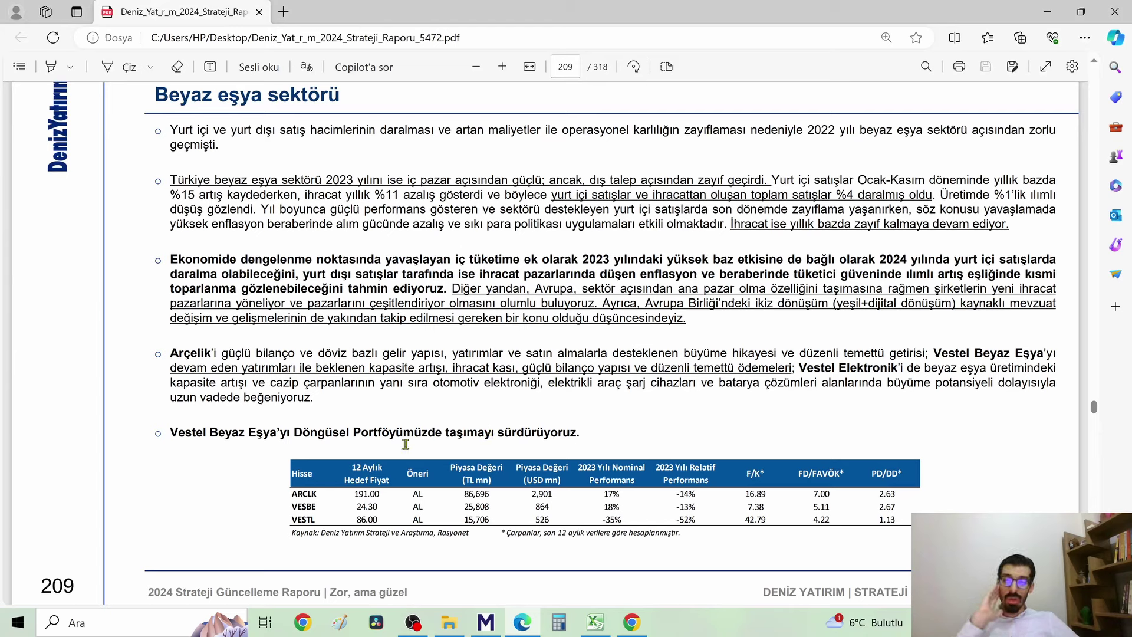
Mark the VESBE row in the white goods table to read its figures, and clear the selection.
{"action": "scroll", "coordinate": [407, 425], "scroll_direction": "down", "scroll_amount": 1}
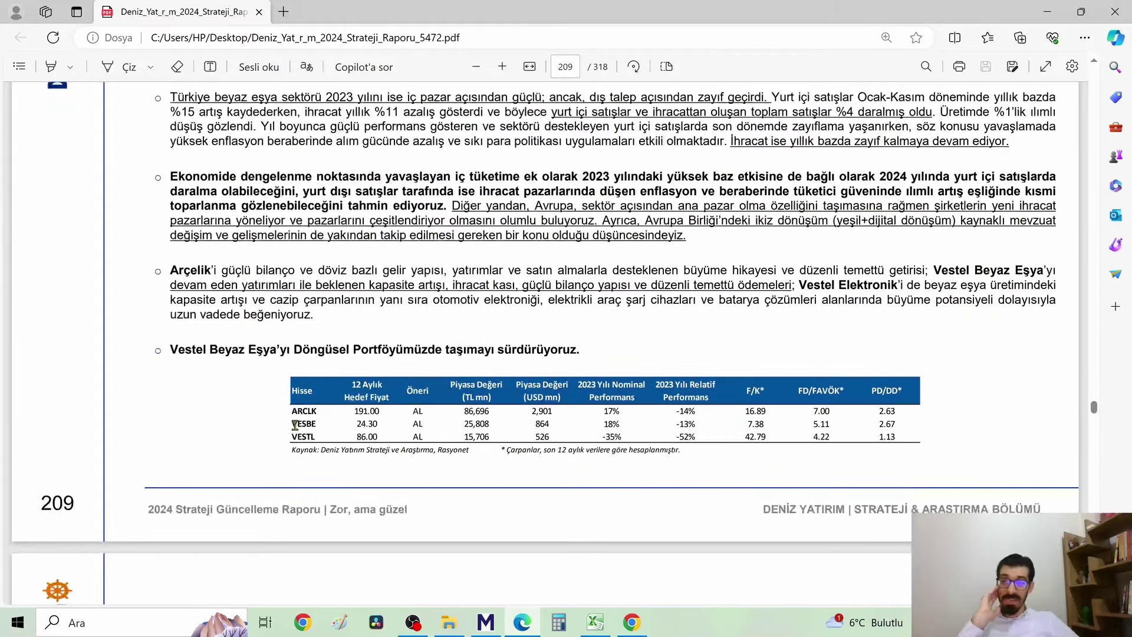
{"action": "left_click_drag", "start_coordinate": [631, 429], "coordinate": [818, 434]}
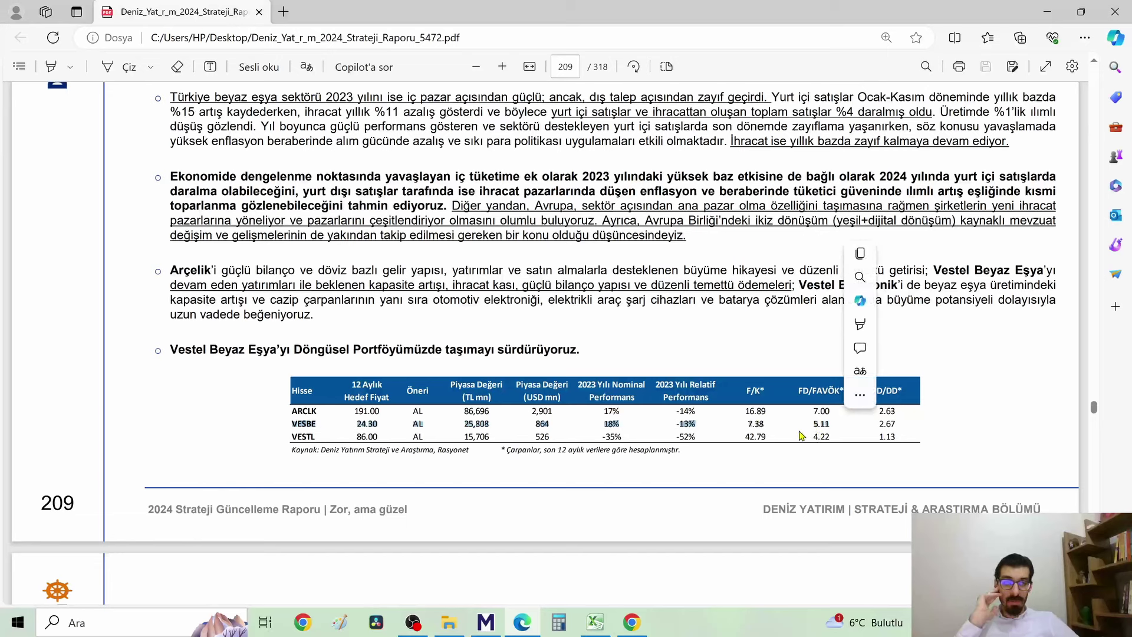
{"action": "left_click", "coordinate": [802, 437]}
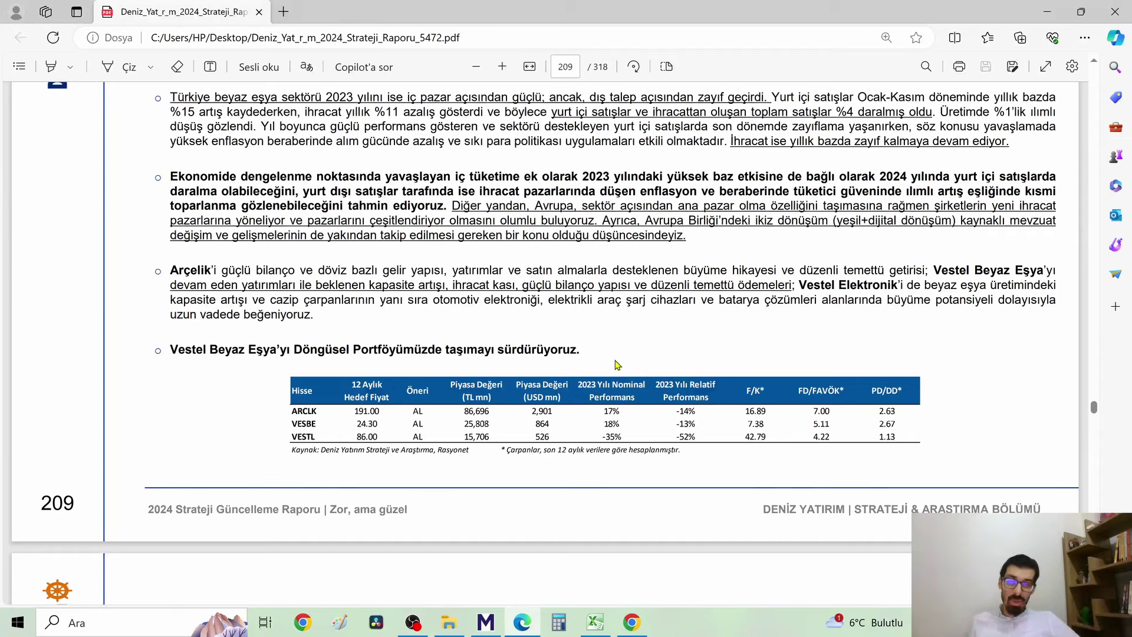
Enlarge the white goods table and compare the target prices, performance and multiples of ARCLK, VESBE and VESTL.
{"action": "scroll", "coordinate": [618, 365], "scroll_direction": "up", "scroll_amount": 1}
{"action": "scroll", "coordinate": [617, 365], "scroll_direction": "up", "scroll_amount": 1}
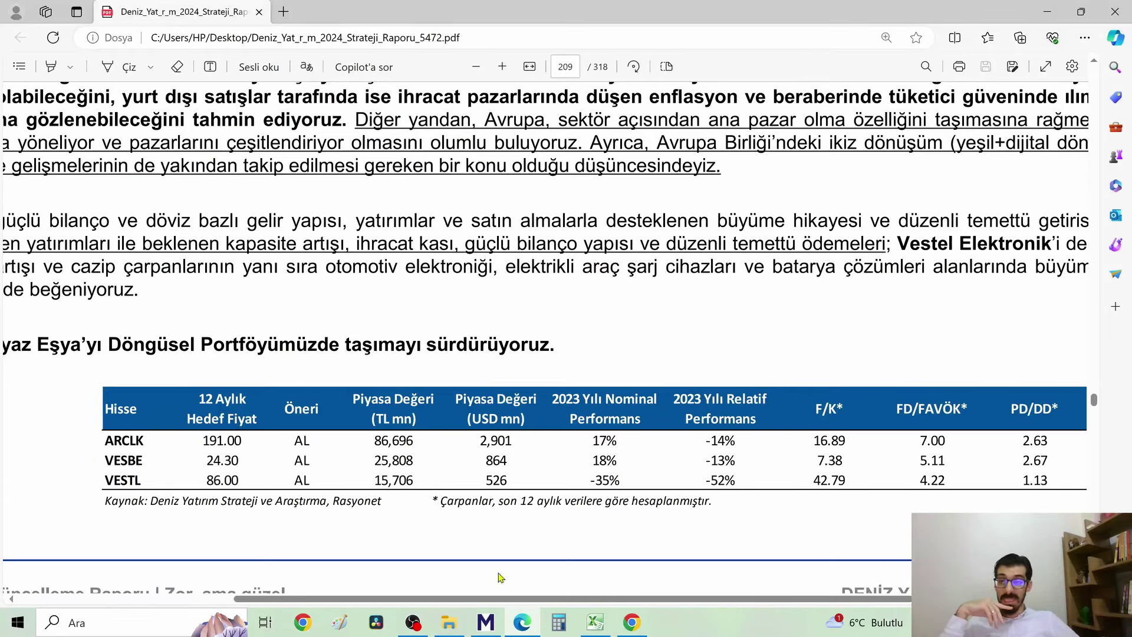
{"action": "left_click_drag", "start_coordinate": [593, 597], "coordinate": [475, 585]}
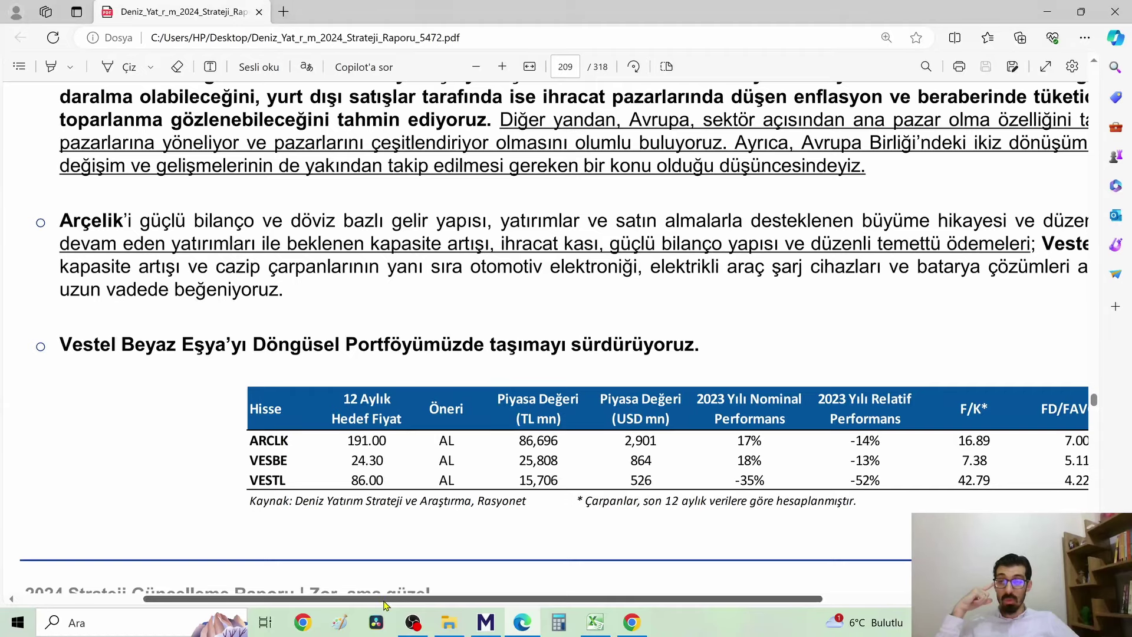
{"action": "left_click_drag", "start_coordinate": [383, 598], "coordinate": [585, 599]}
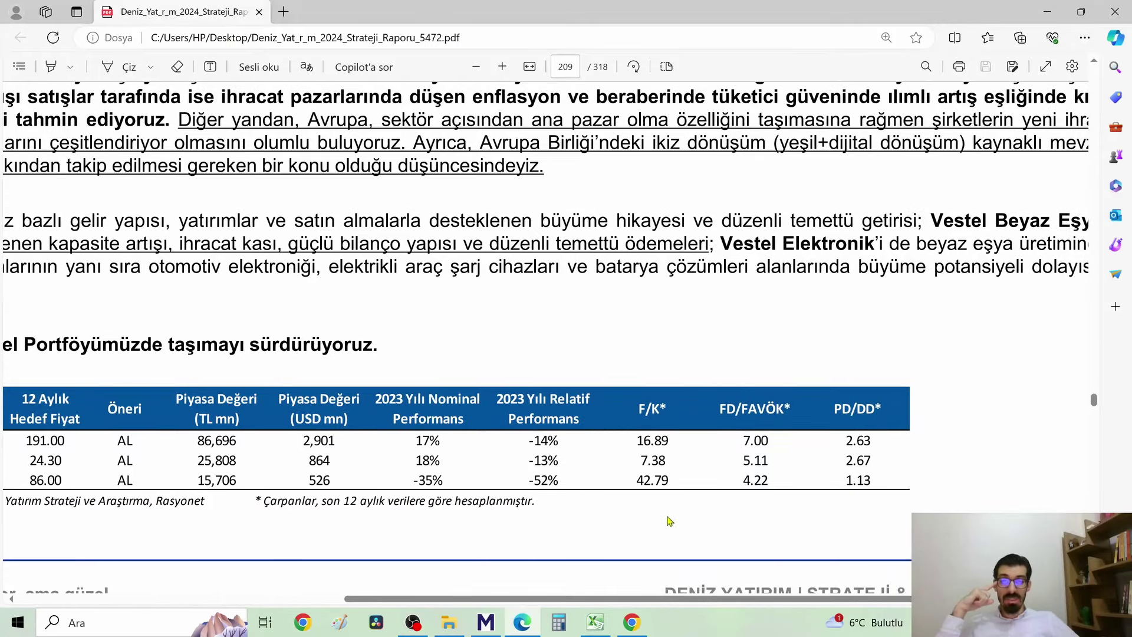
{"action": "scroll", "coordinate": [669, 590], "scroll_direction": "left", "scroll_amount": 3}
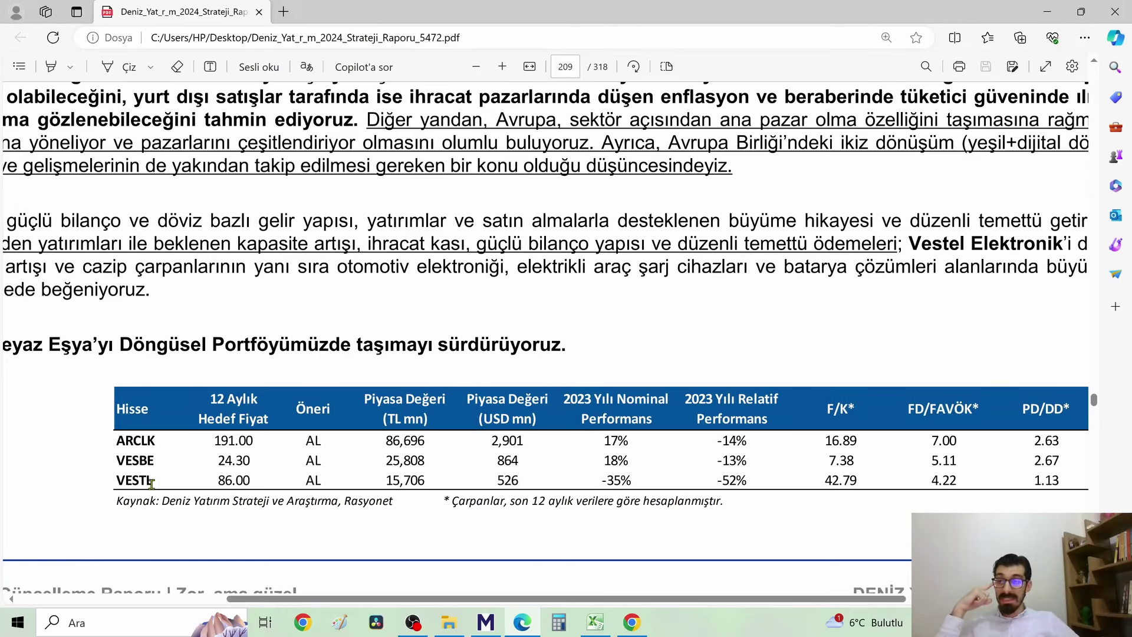
{"action": "left_click_drag", "start_coordinate": [305, 599], "coordinate": [227, 599]}
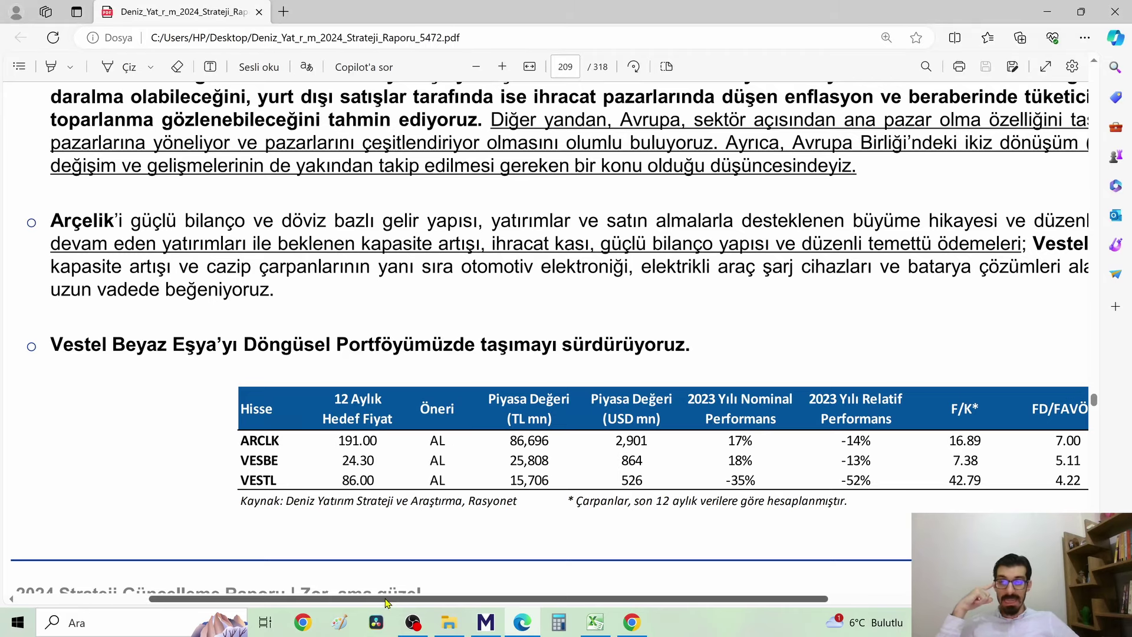
{"action": "left_click_drag", "start_coordinate": [386, 600], "coordinate": [490, 599]}
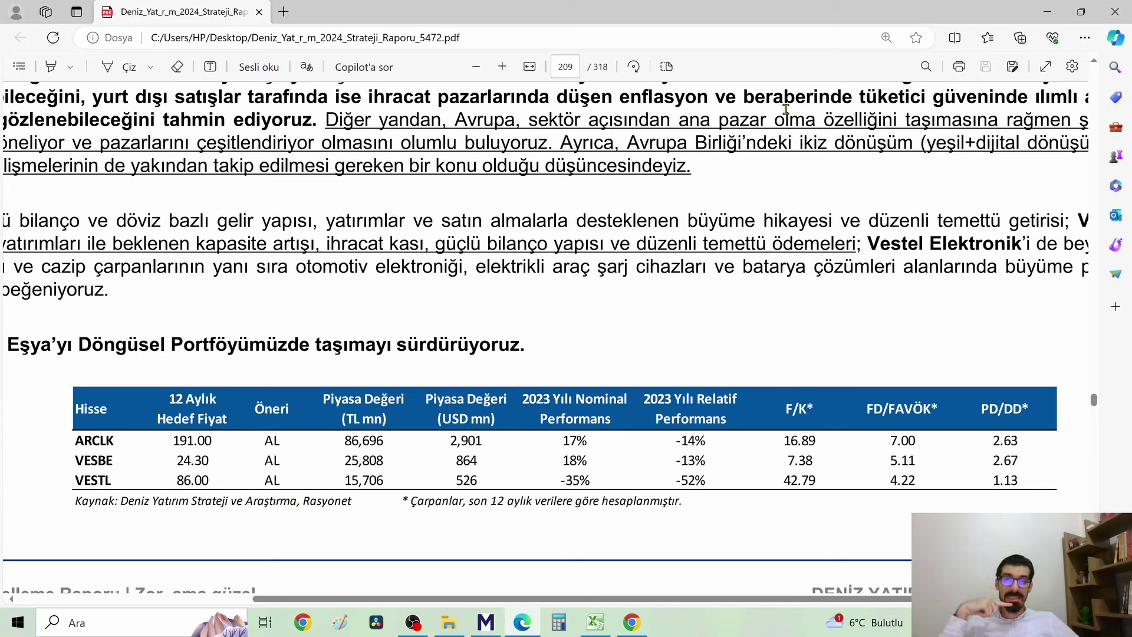
Go on to the Arçelik page and fit its profitability and net profit charts into view.
{"action": "scroll", "coordinate": [493, 381], "scroll_direction": "down", "scroll_amount": 10}
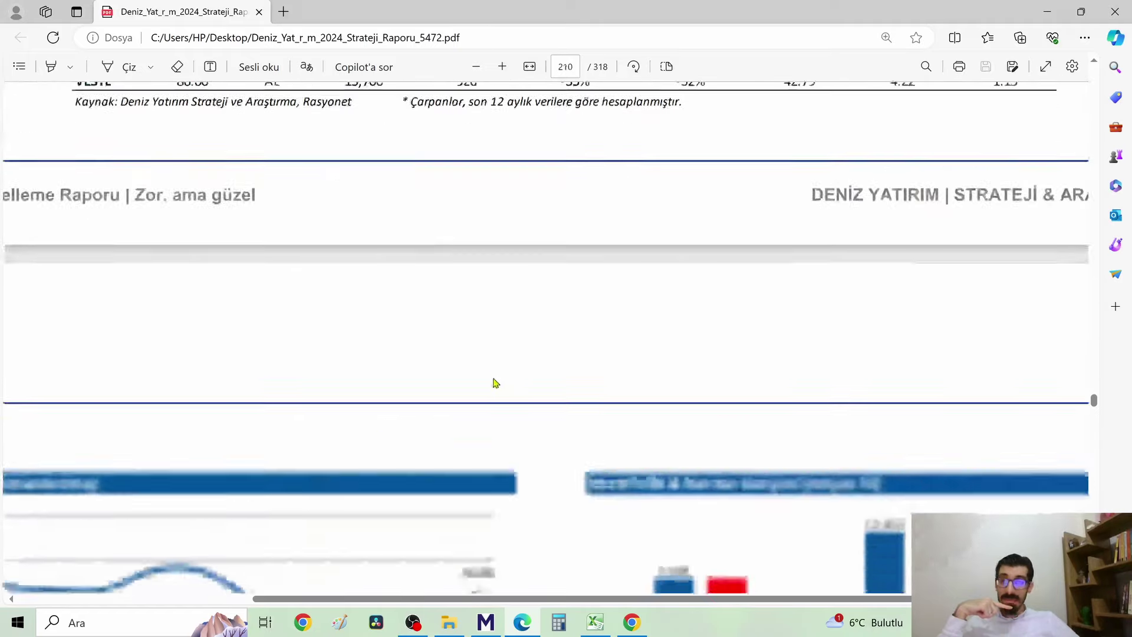
{"action": "scroll", "coordinate": [492, 366], "scroll_direction": "down", "scroll_amount": 2, "text": "ctrl"}
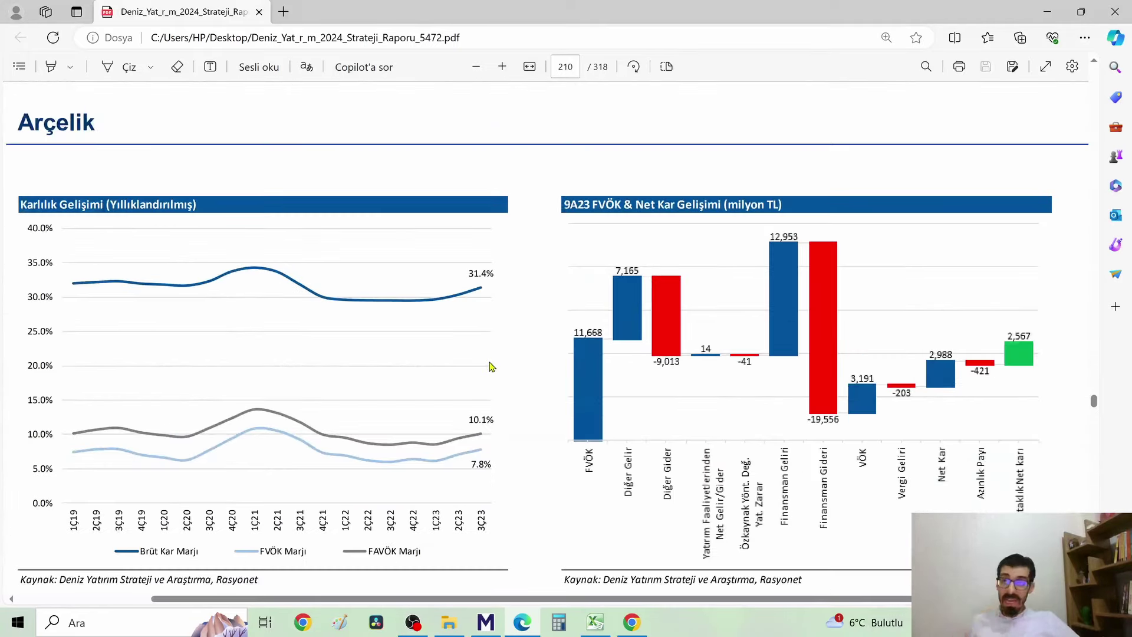